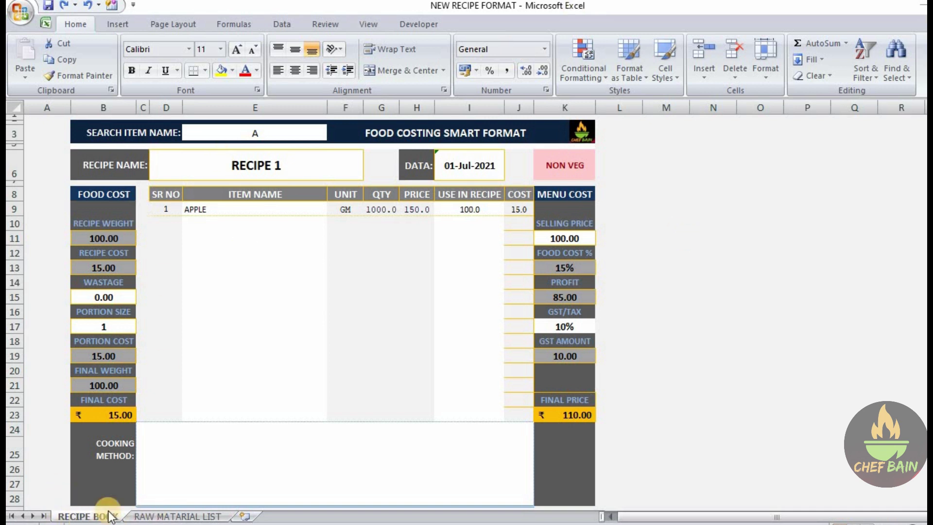
# - Open the RAW MATARIAL LIST sheet and review its column headings from ITEM CODE through YIELD
pyautogui.click(214, 517)
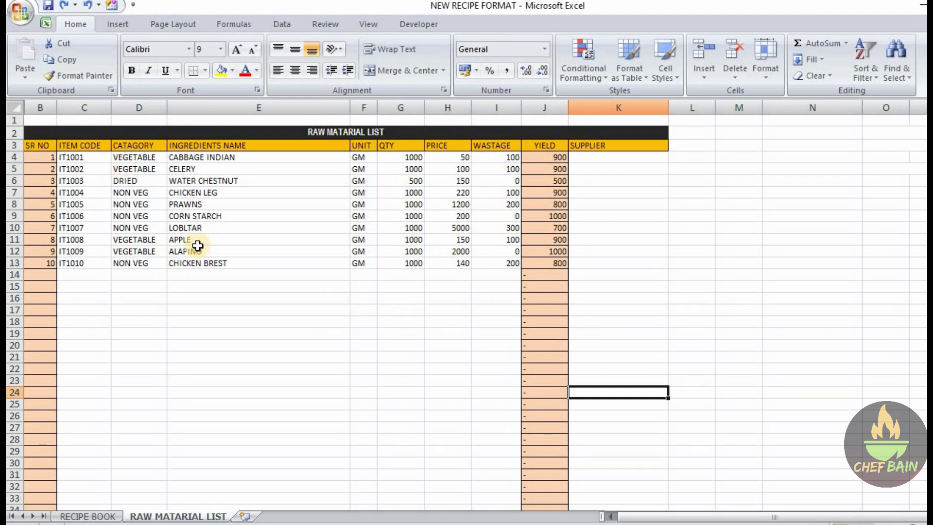
pyautogui.click(73, 145)
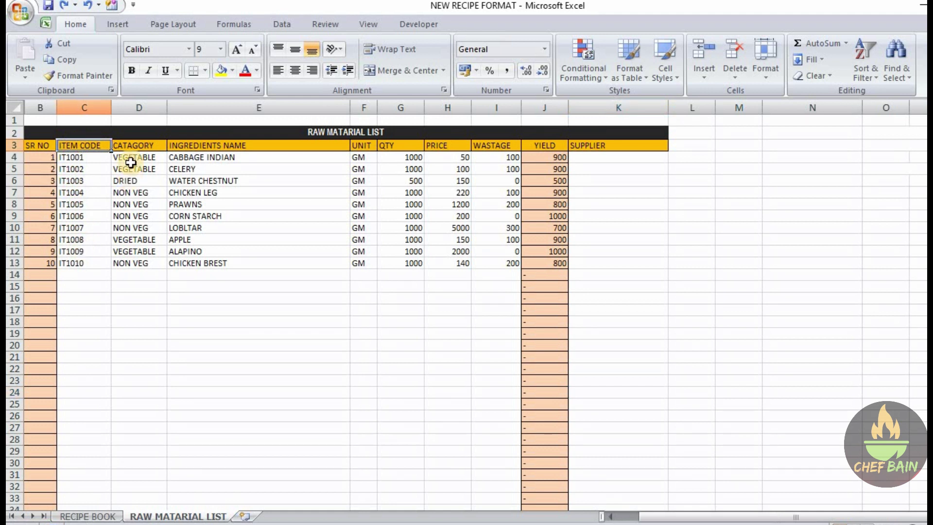
pyautogui.click(134, 145)
pyautogui.click(221, 148)
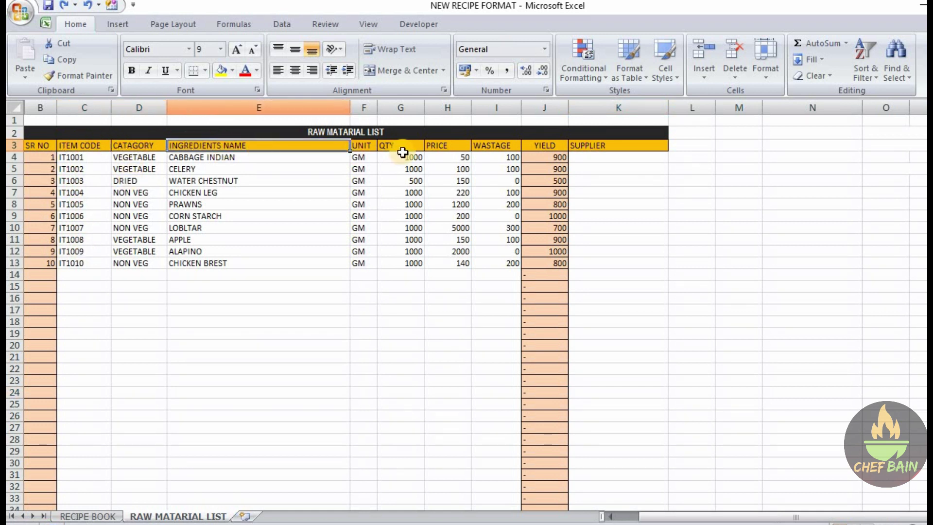
pyautogui.click(365, 146)
pyautogui.click(406, 146)
pyautogui.click(437, 146)
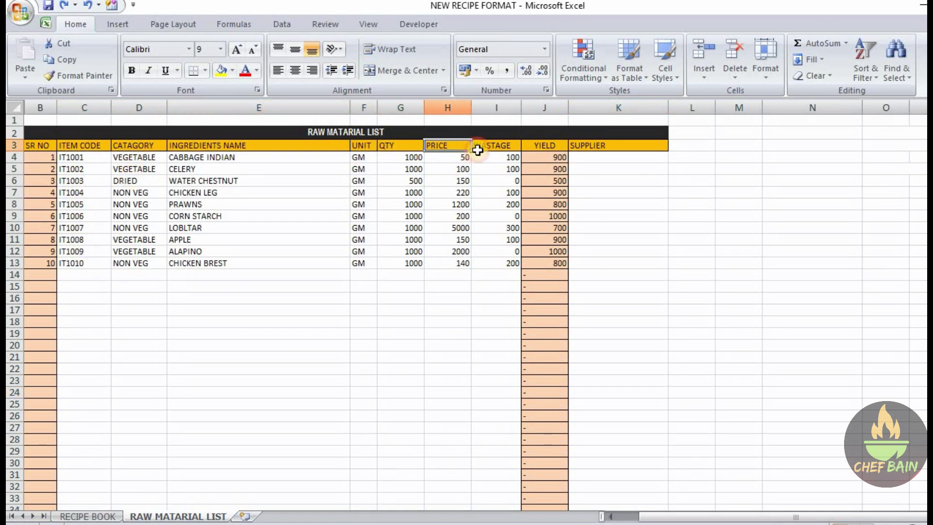
pyautogui.click(506, 145)
pyautogui.click(551, 145)
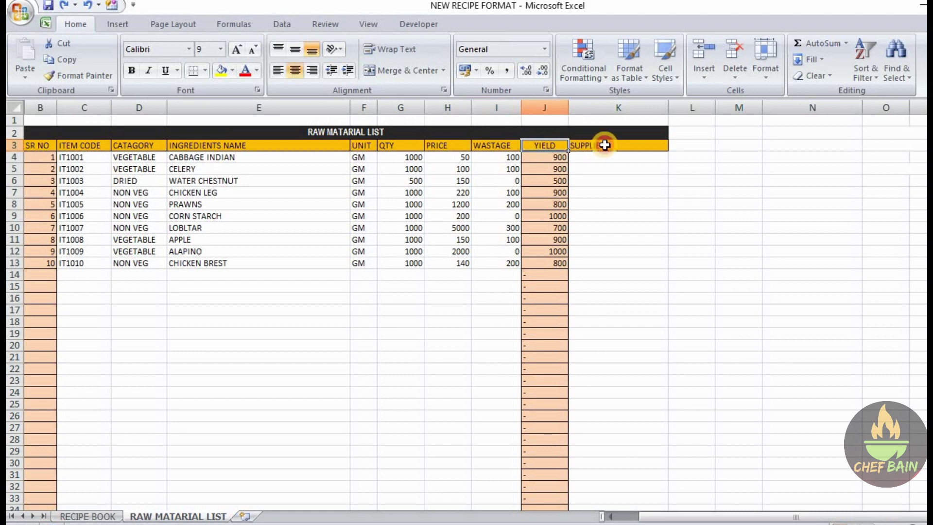
# - Widen the SUPPLIER column of the raw material list
pyautogui.click(603, 145)
pyautogui.moveTo(668, 111); pyautogui.dragTo(710, 107)
pyautogui.click(651, 214)
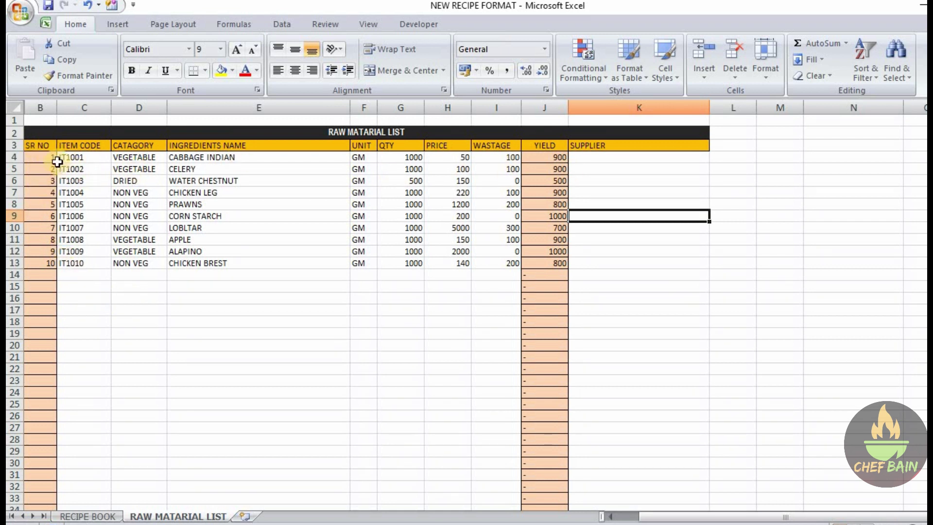
# - Examine the shaded SR NO and YIELD columns of the raw material list
pyautogui.moveTo(40, 157); pyautogui.dragTo(40, 506)
pyautogui.scroll(2, 572, 260)
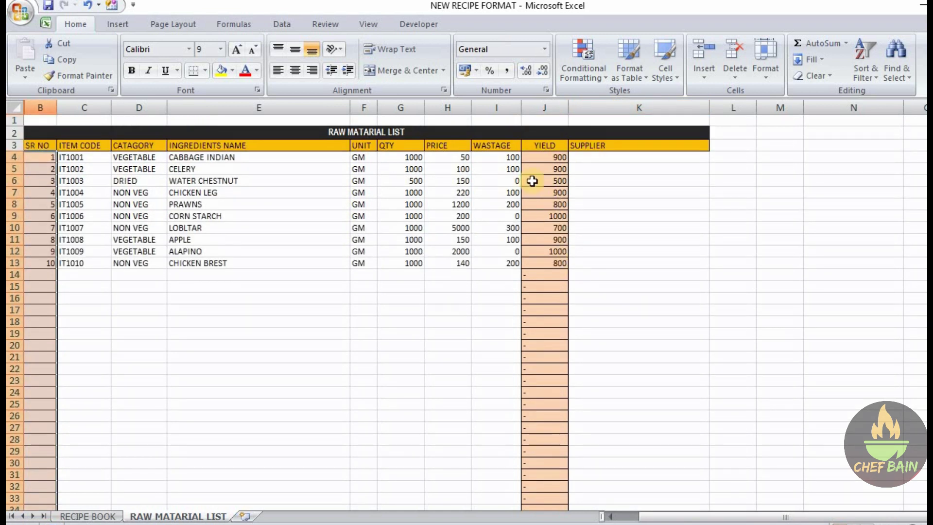
pyautogui.moveTo(545, 157); pyautogui.dragTo(545, 321)
pyautogui.click(386, 361)
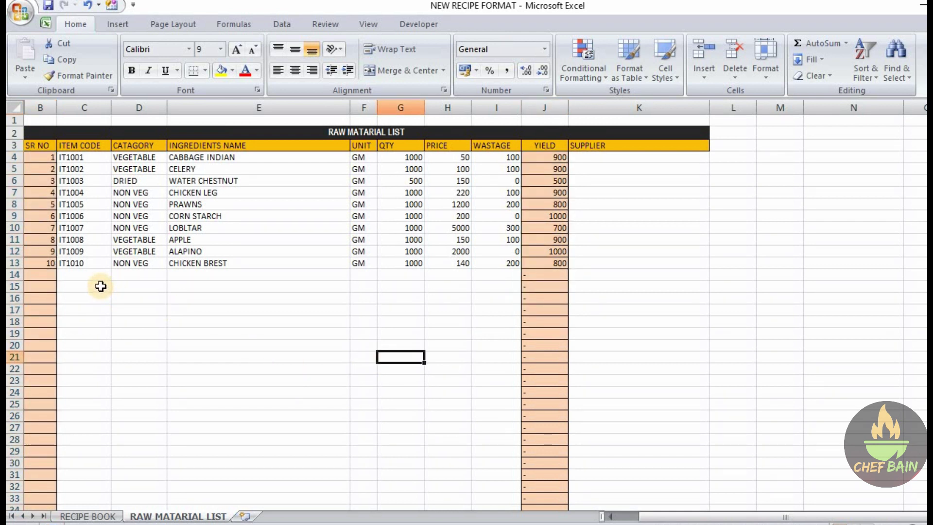
# - Extend the item code series from the last ingredient row into row 14 as IT1011
pyautogui.click(87, 272)
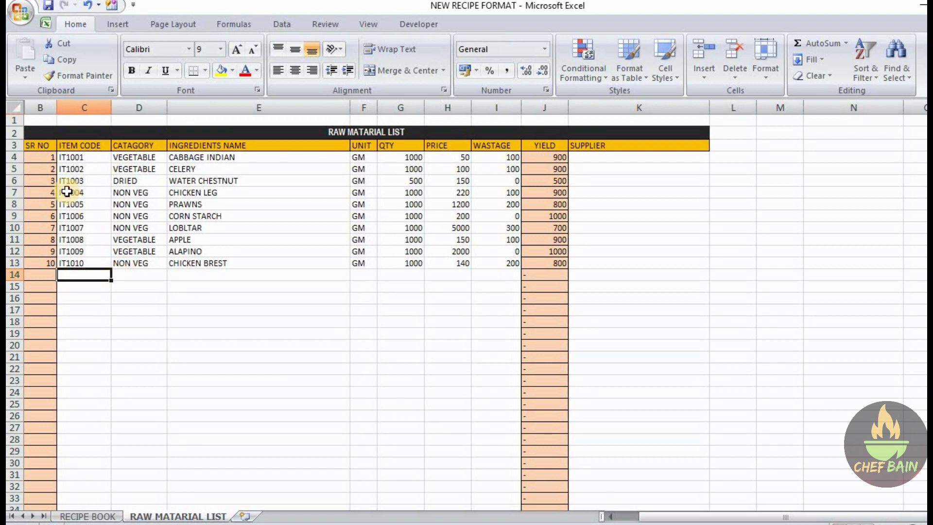
pyautogui.click(99, 157)
pyautogui.click(102, 262)
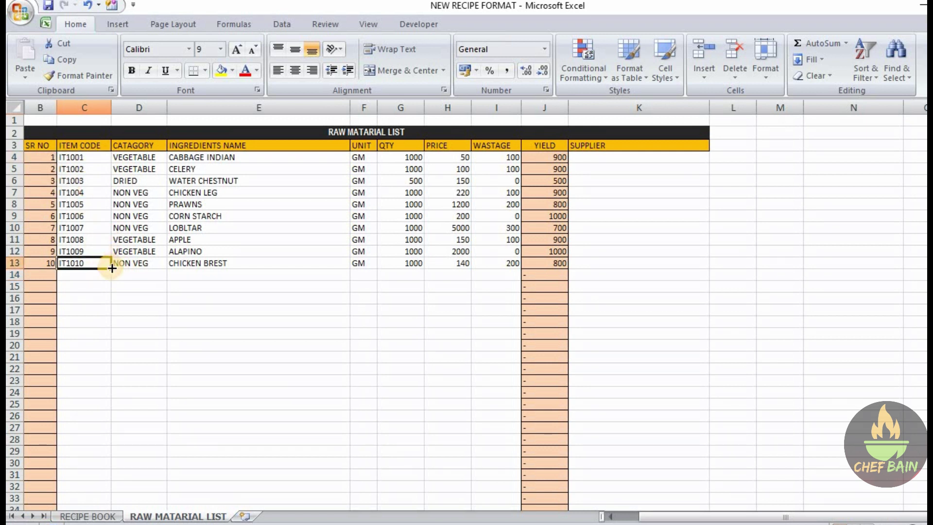
pyautogui.moveTo(111, 268); pyautogui.dragTo(112, 285)
# - Enter the category NON VEG and the ingredient name DUCK for item IT1011
pyautogui.click(147, 274)
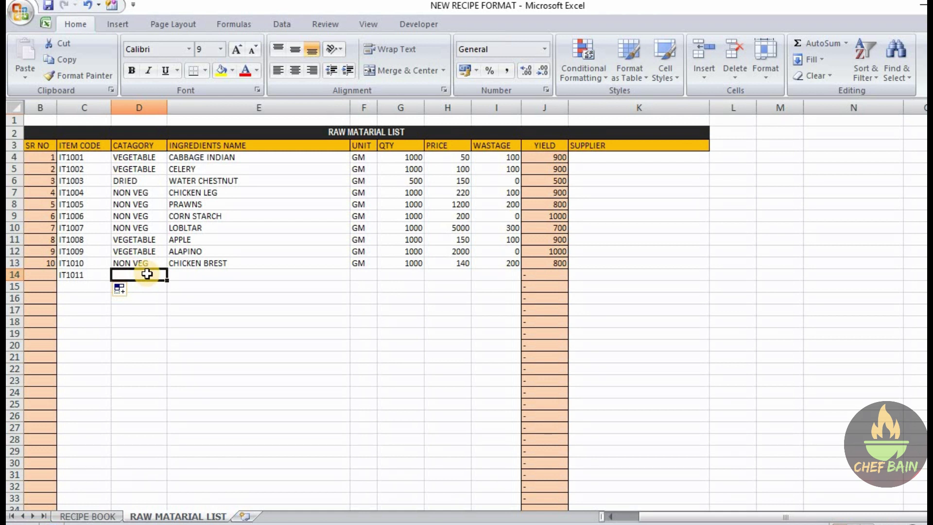
pyautogui.write('NO')
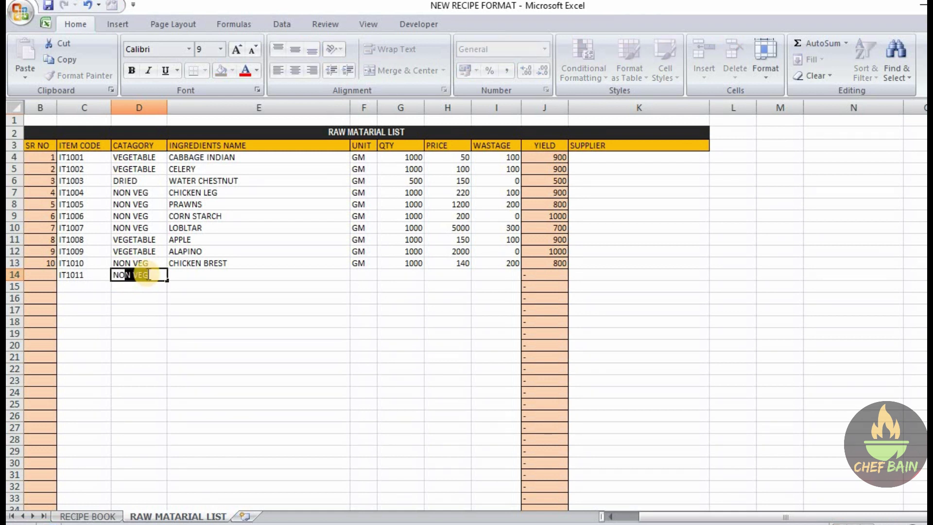
pyautogui.press('Tab')
pyautogui.write('D')
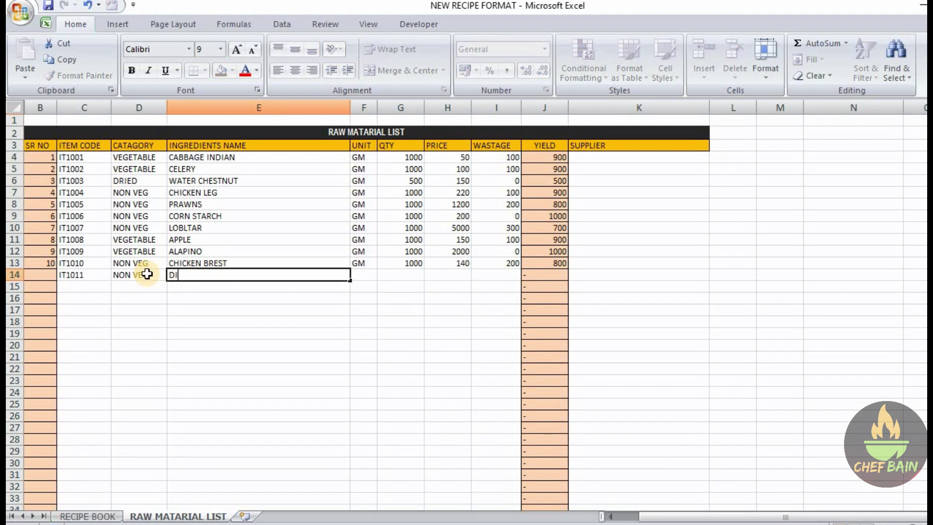
pyautogui.write('UCK')
pyautogui.press('Tab')
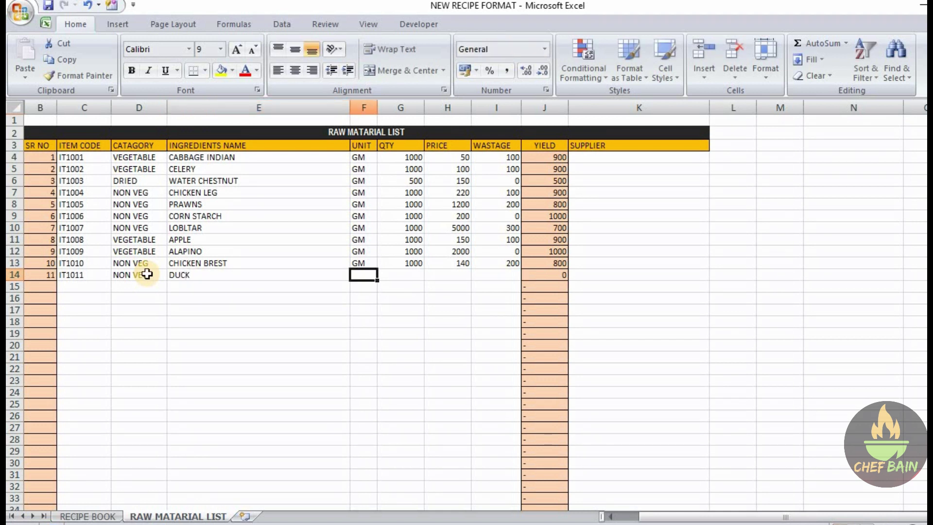
# - Enter GM as the unit and 1000 as the quantity for DUCK
pyautogui.write('GM')
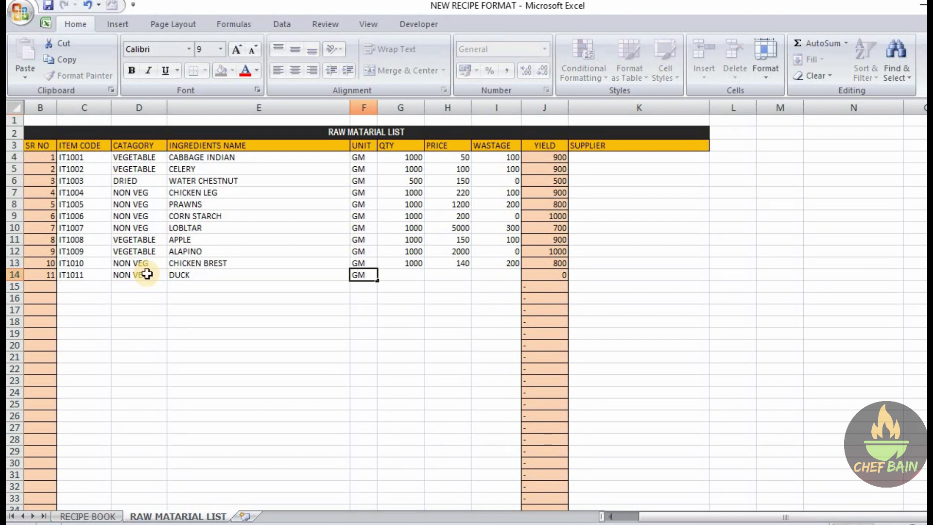
pyautogui.press('Tab')
pyautogui.write('1000')
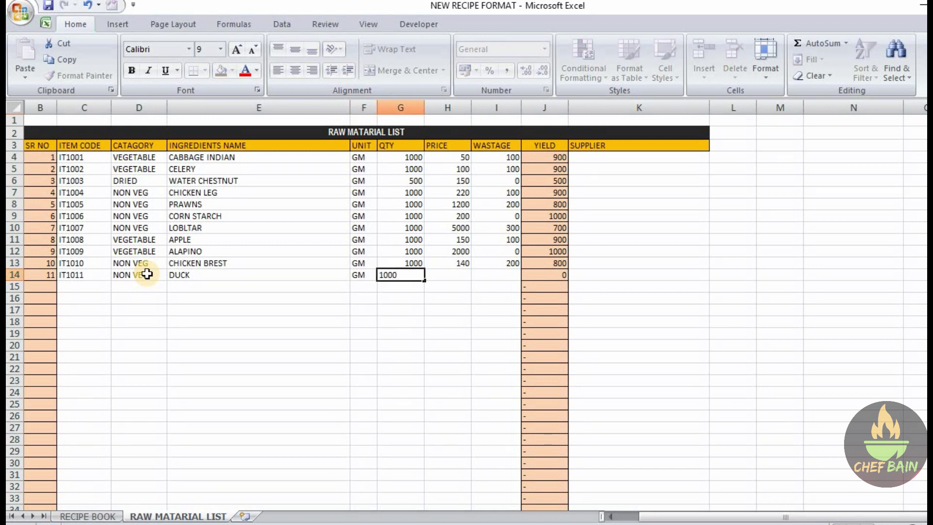
pyautogui.press('Tab')
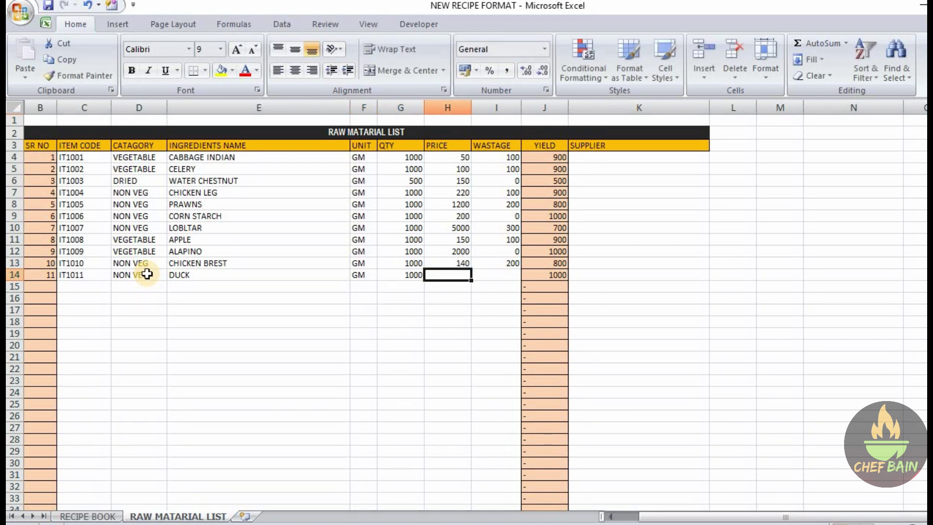
pyautogui.click(389, 275)
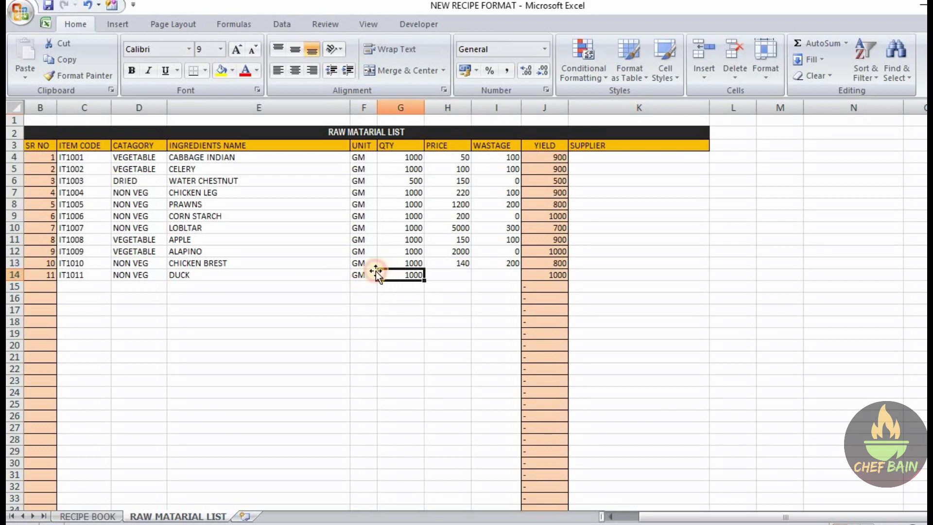
pyautogui.click(361, 275)
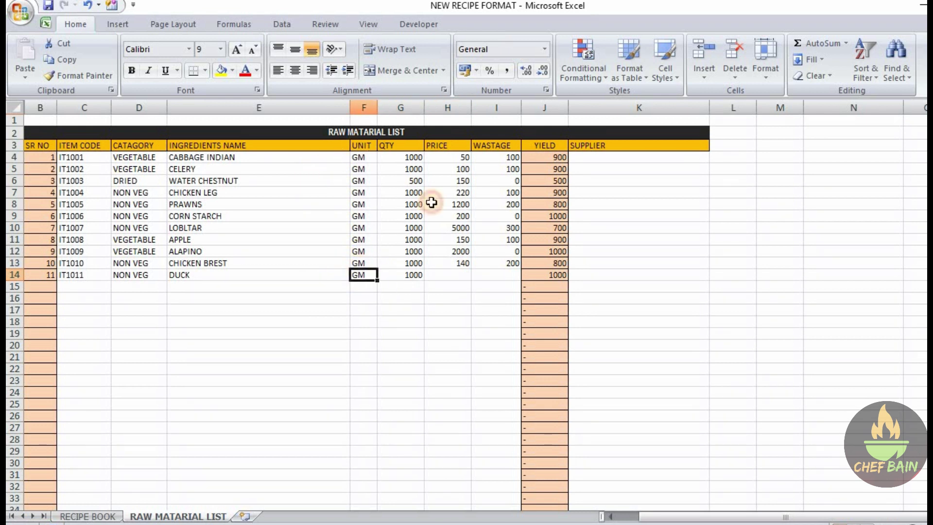
# - Set the price of DUCK to 650 and its wastage to 150
pyautogui.click(451, 276)
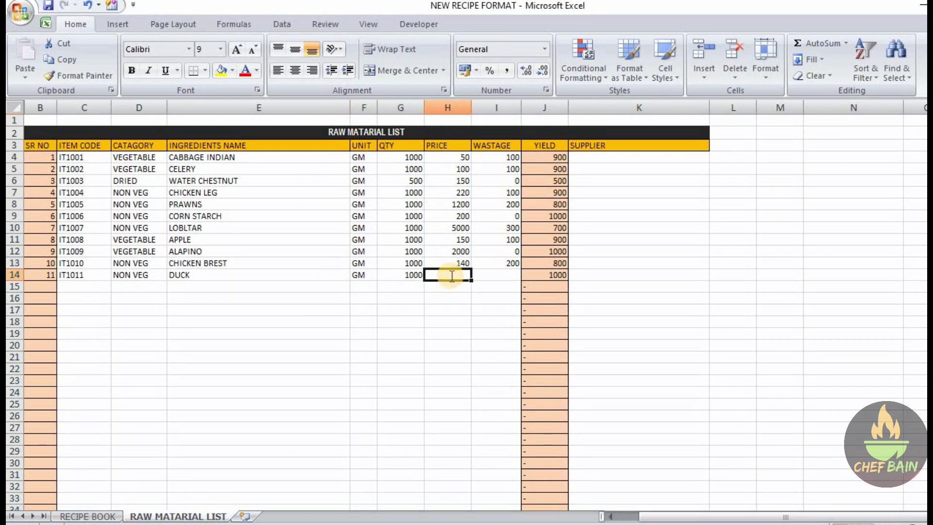
pyautogui.write('650')
pyautogui.press('Tab')
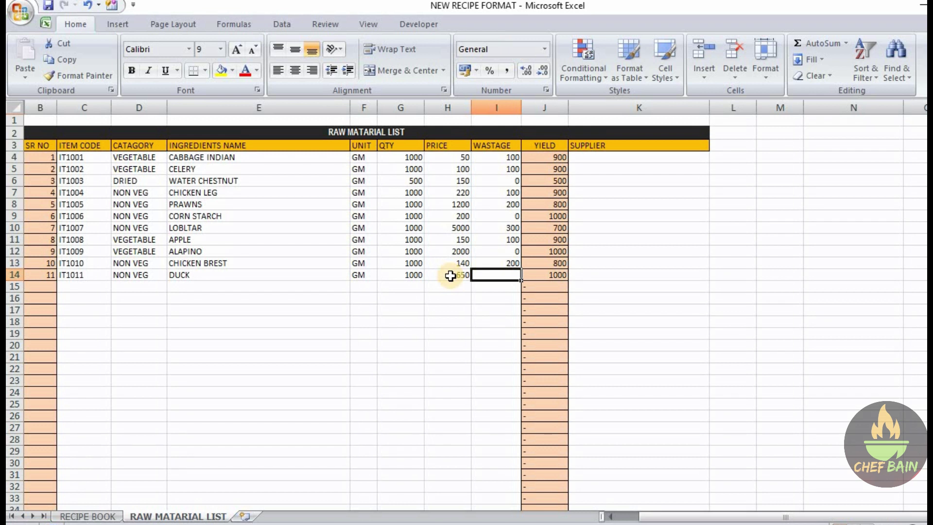
pyautogui.write('150')
pyautogui.press('Return')
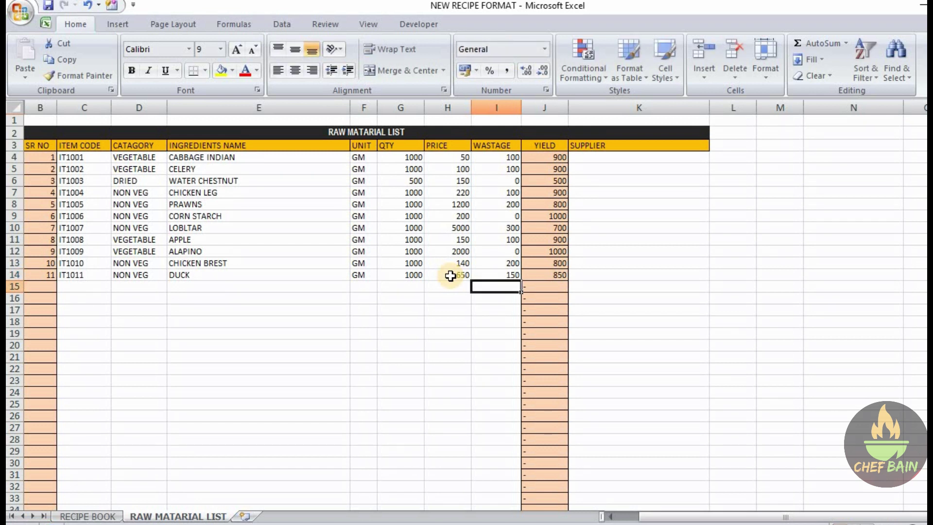
# - Check the yield cell for DUCK and look over the empty SUPPLIER column
pyautogui.click(557, 274)
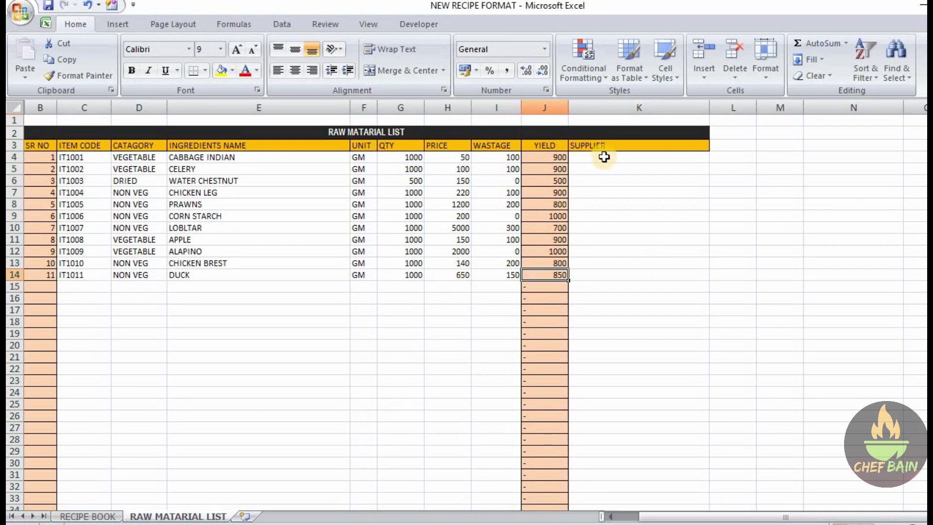
pyautogui.moveTo(602, 156); pyautogui.dragTo(622, 395)
pyautogui.click(420, 322)
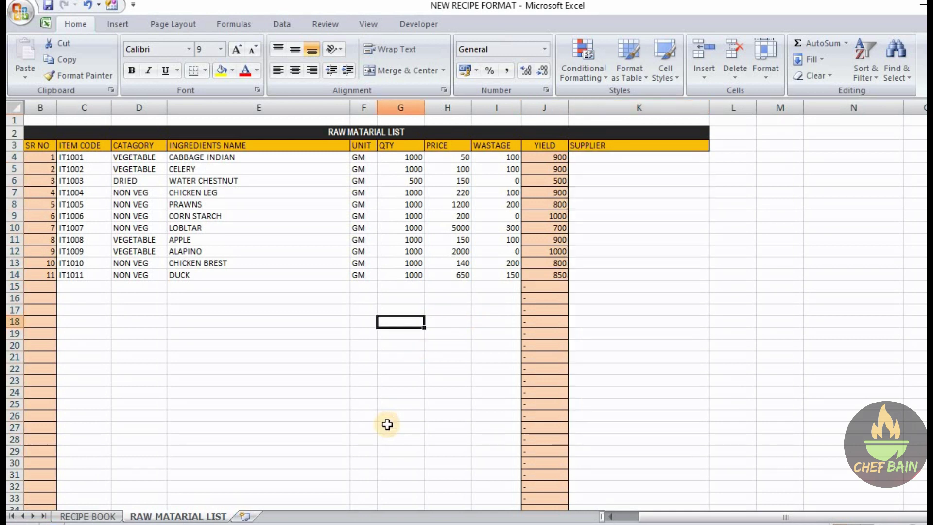
# - Set the search item name to D on the RECIPE BOOK sheet
pyautogui.click(87, 517)
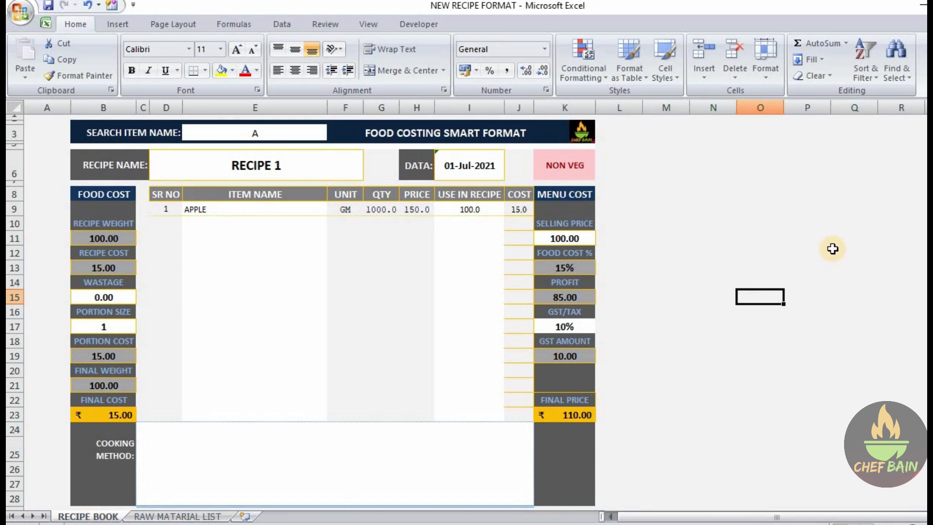
pyautogui.click(832, 249)
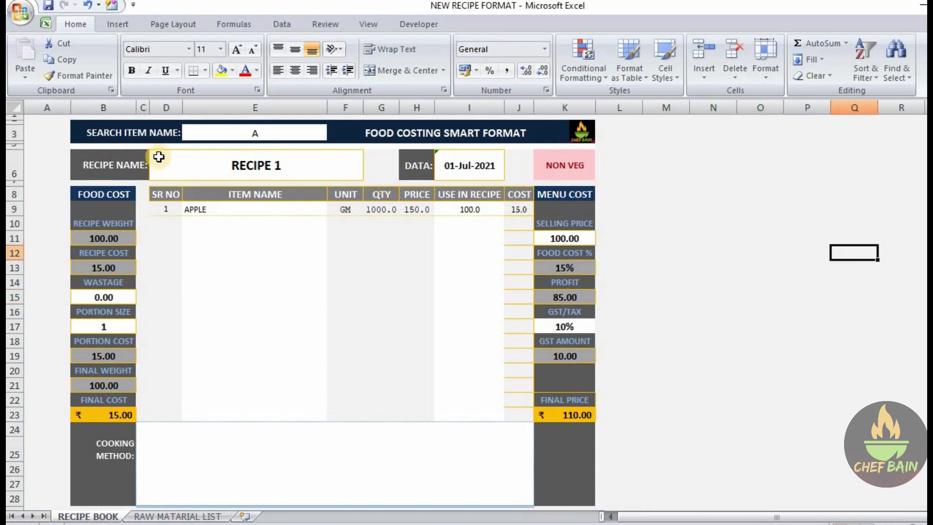
pyautogui.click(292, 133)
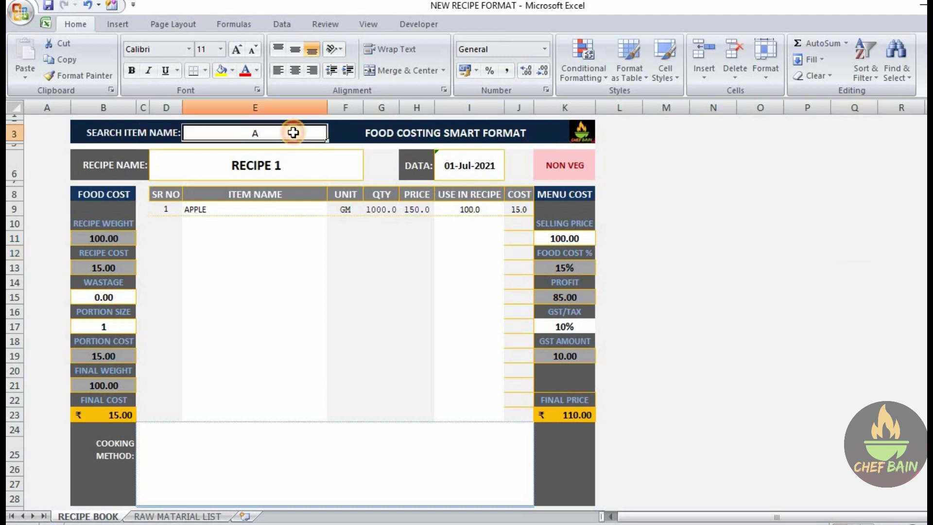
pyautogui.click(187, 516)
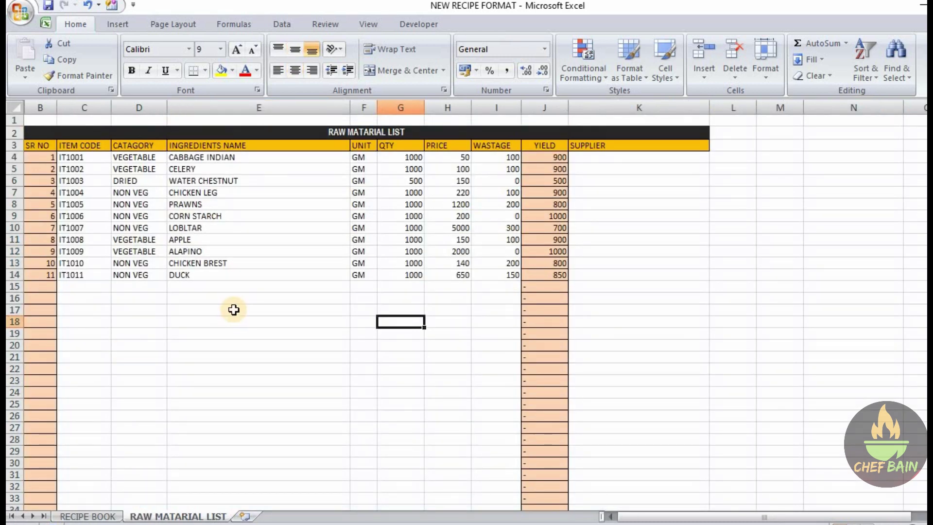
pyautogui.click(87, 516)
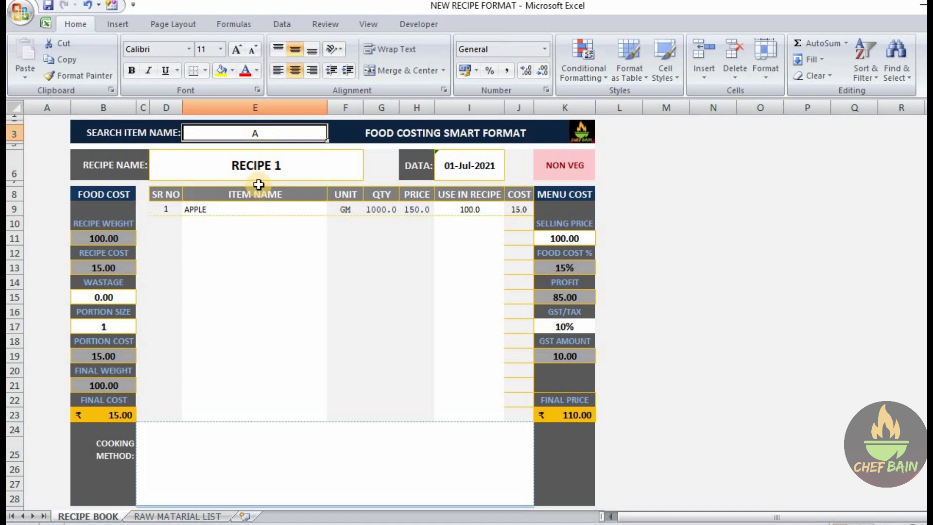
pyautogui.write('D')
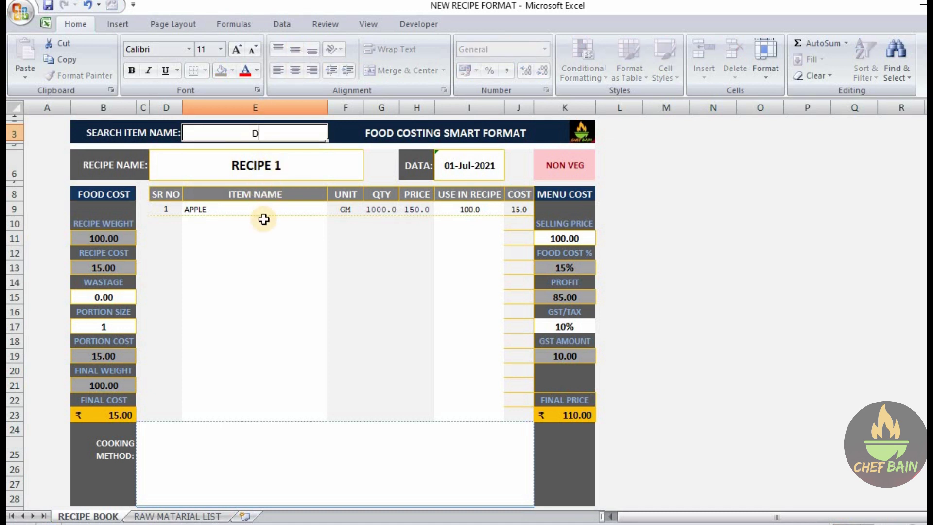
# - View the filtered ingredient choices for the first recipe row and leave its item as it is
pyautogui.click(294, 209)
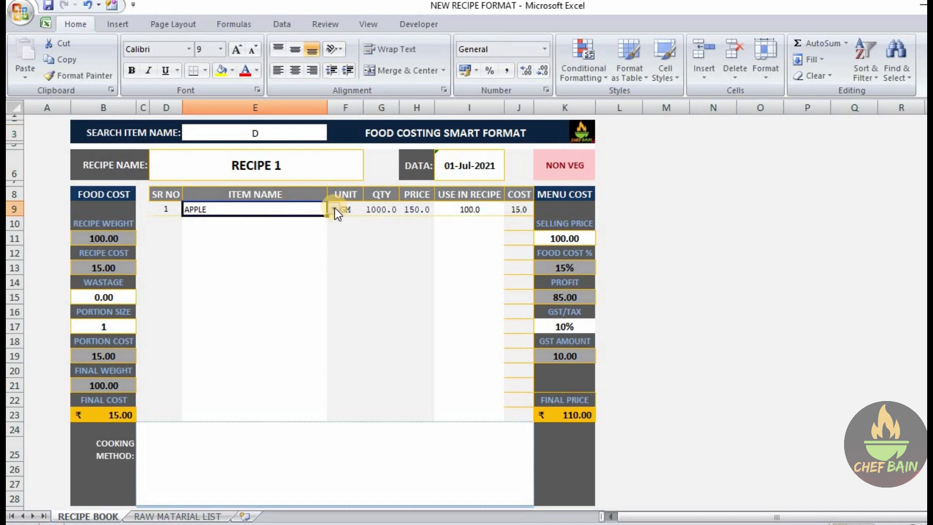
pyautogui.click(335, 209)
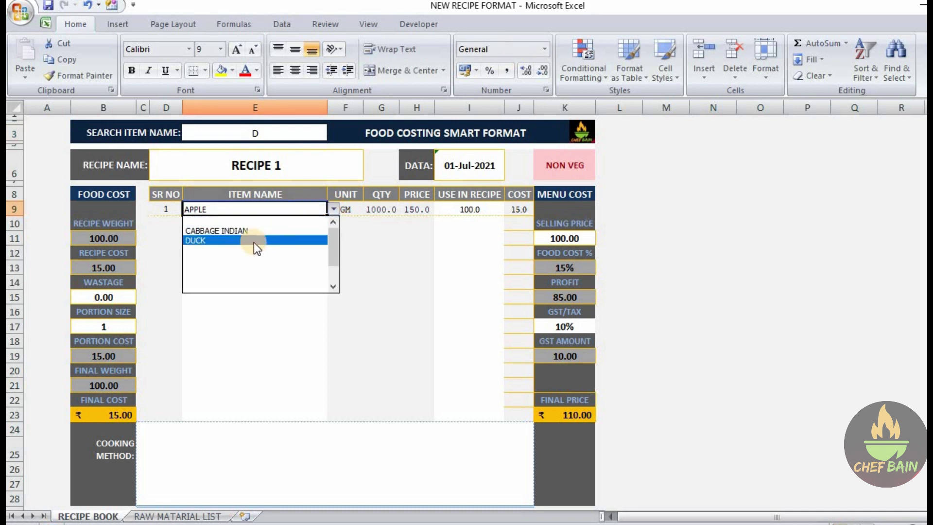
pyautogui.press('Escape')
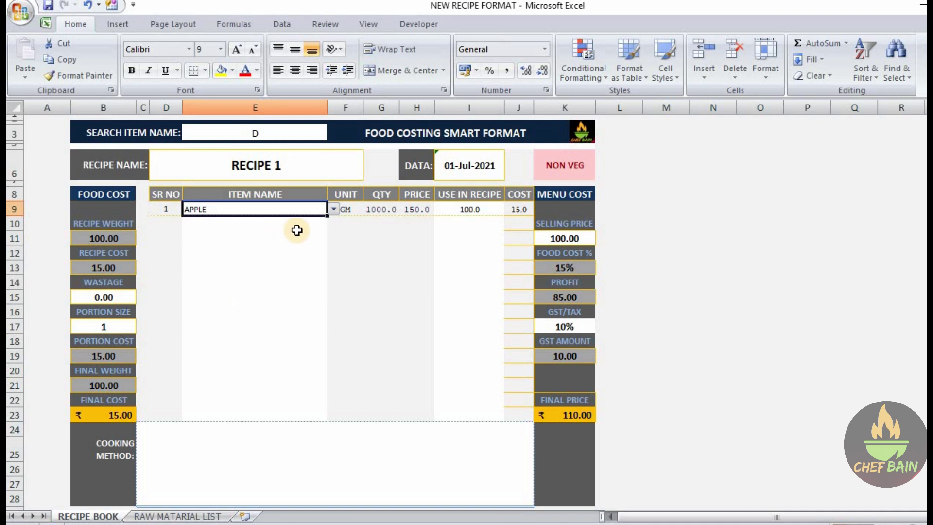
# - Add DUCK as the second ingredient in the recipe's ITEM NAME column
pyautogui.press('Down')
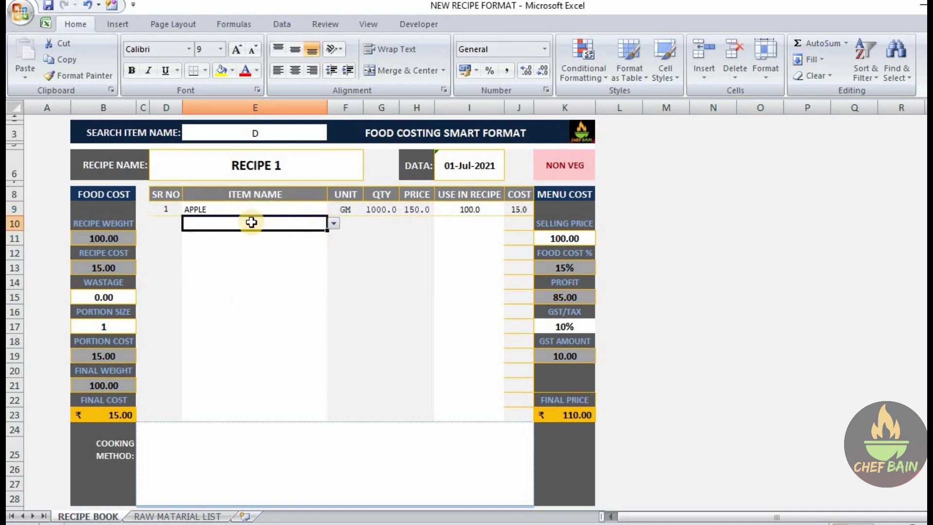
pyautogui.click(246, 253)
pyautogui.click(259, 224)
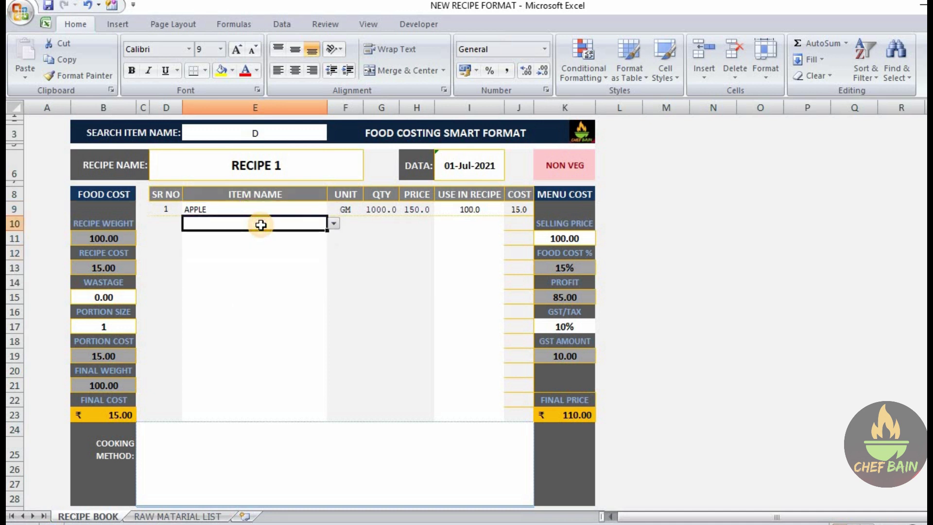
pyautogui.click(334, 223)
pyautogui.click(255, 257)
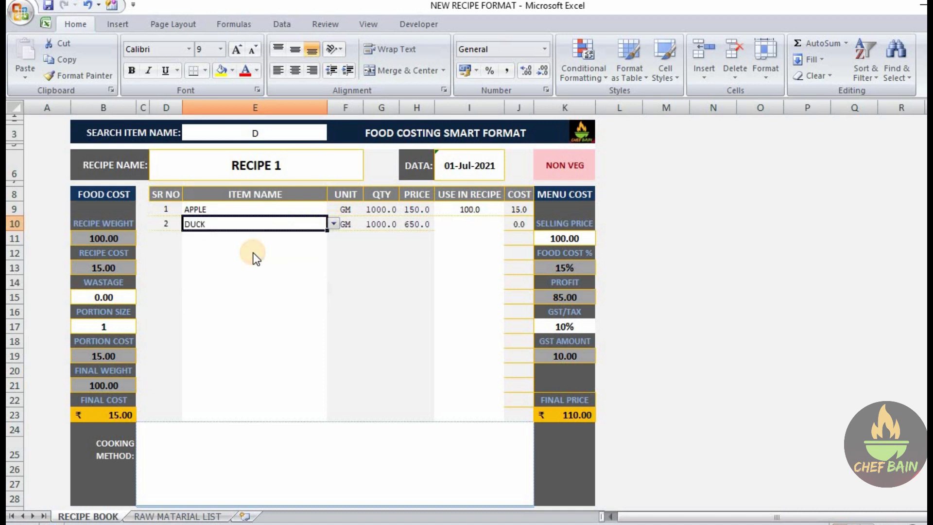
# - Check the unit, quantity, price and USE IN RECIPE cells of the DUCK row
pyautogui.click(743, 252)
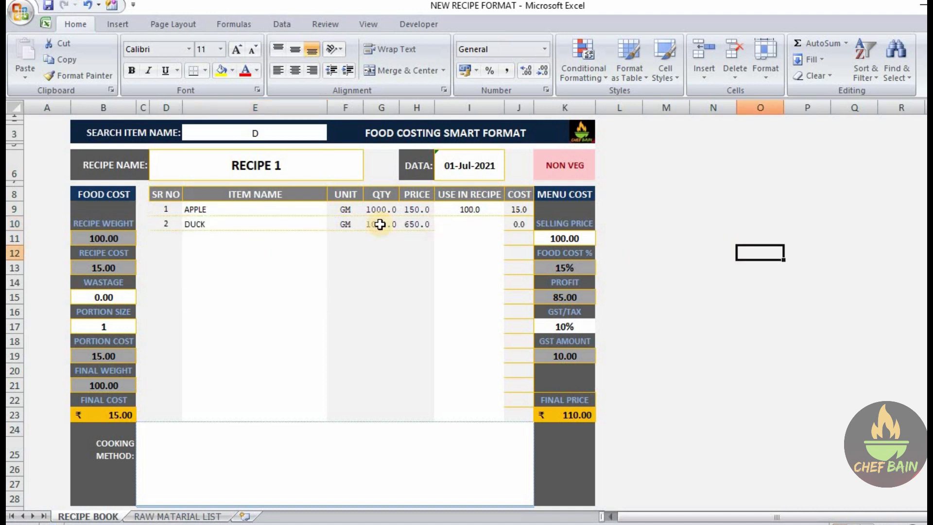
pyautogui.click(349, 223)
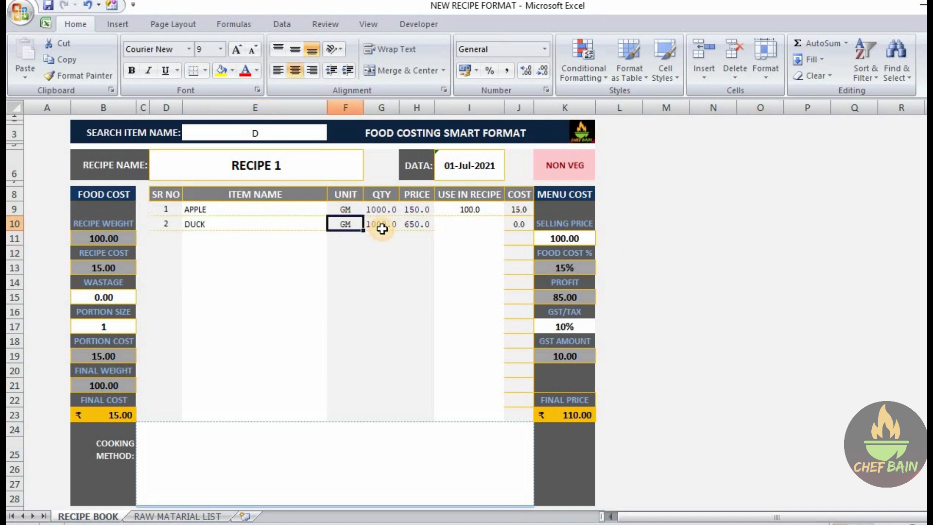
pyautogui.click(382, 224)
pyautogui.click(416, 223)
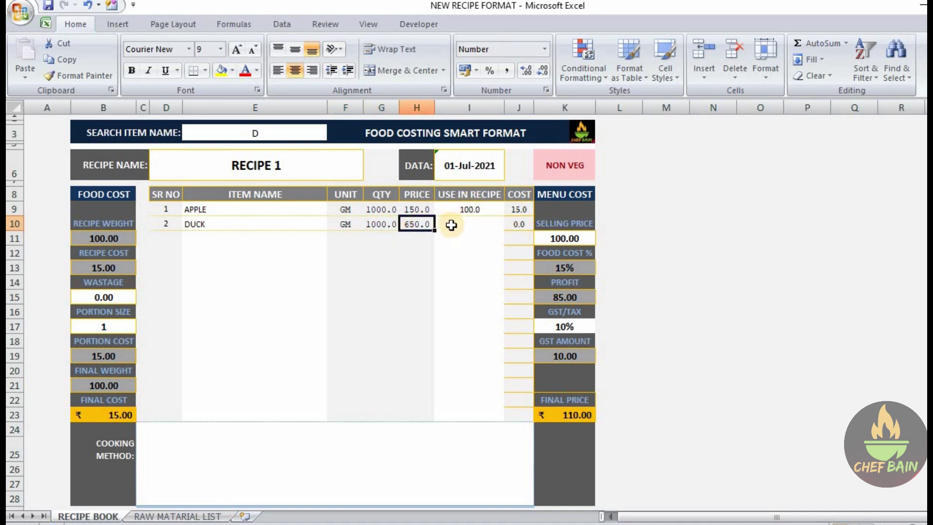
pyautogui.click(466, 225)
# - Set the search item name to C and choose CHICKEN LEG as the third ingredient
pyautogui.click(229, 236)
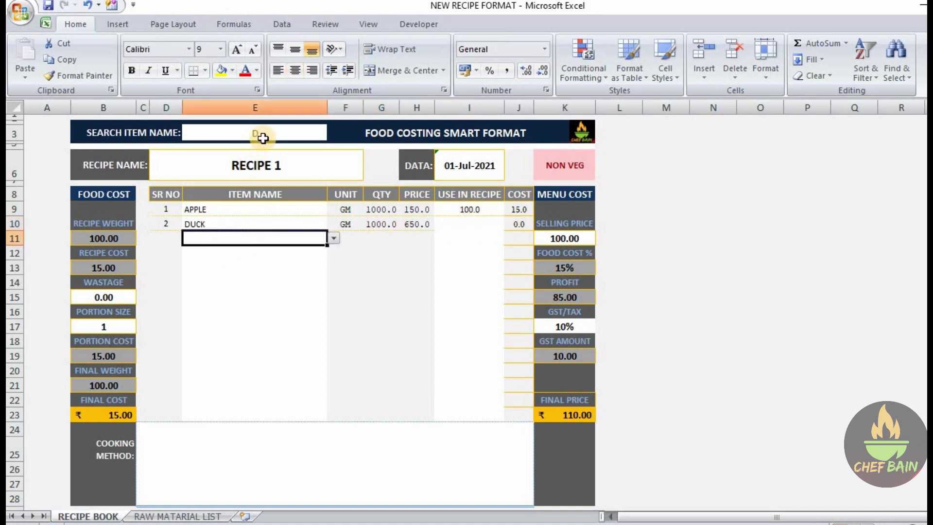
pyautogui.click(263, 132)
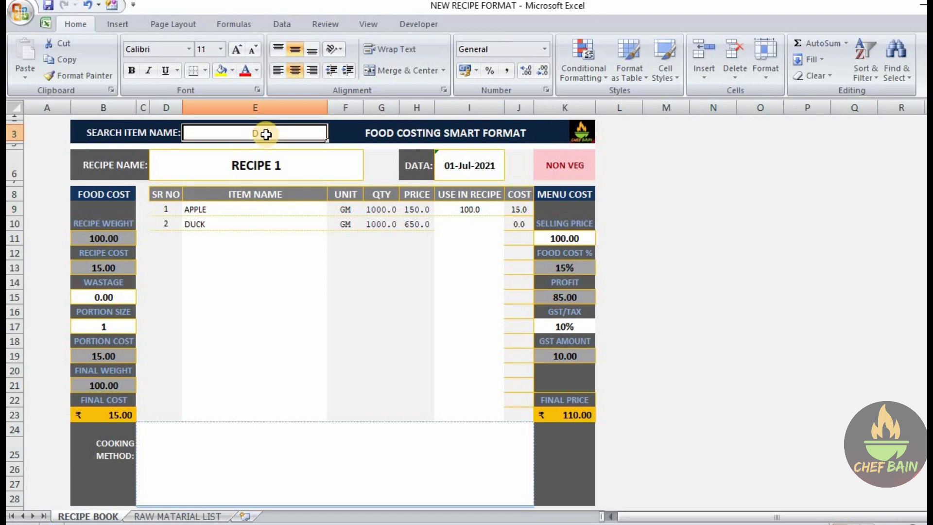
pyautogui.write('C')
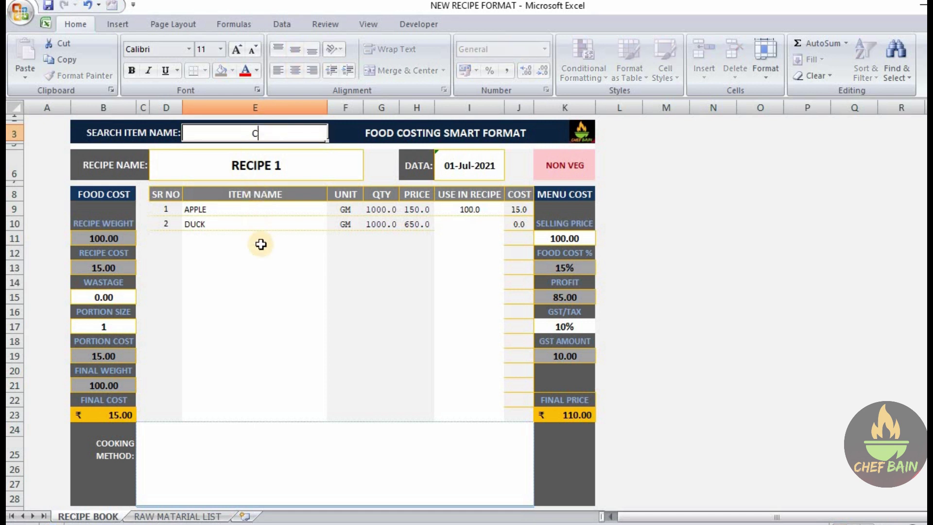
pyautogui.click(315, 234)
pyautogui.click(334, 239)
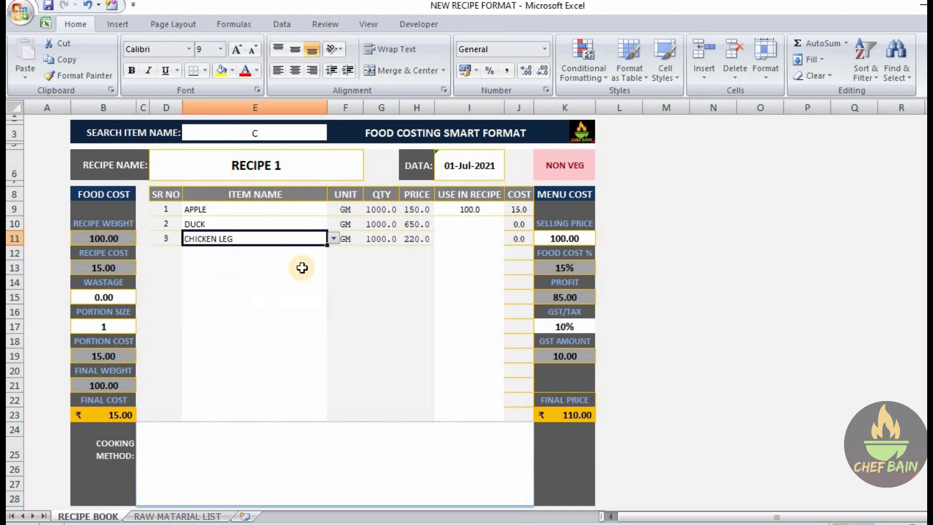
pyautogui.click(267, 285)
# - Choose CABBAGE INDIAN from the filtered items as the fourth ingredient
pyautogui.click(291, 250)
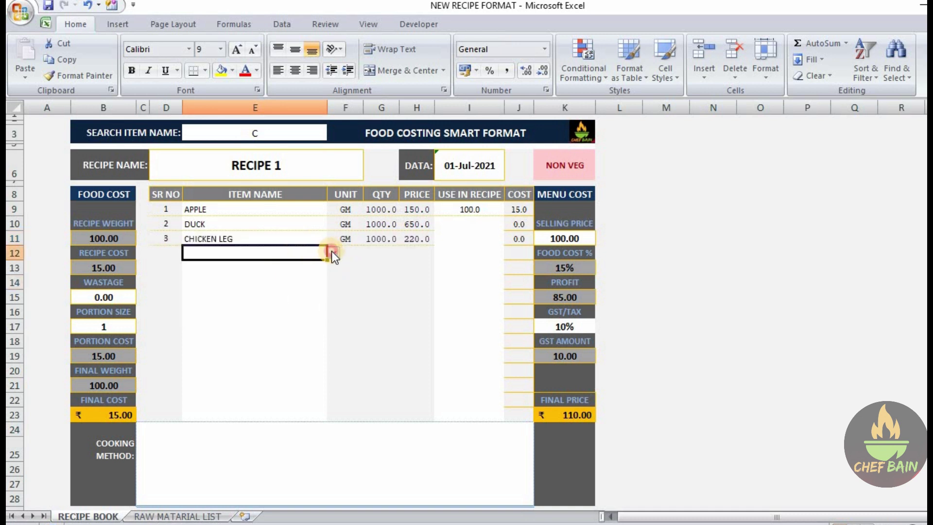
pyautogui.click(331, 251)
pyautogui.click(285, 275)
pyautogui.click(286, 278)
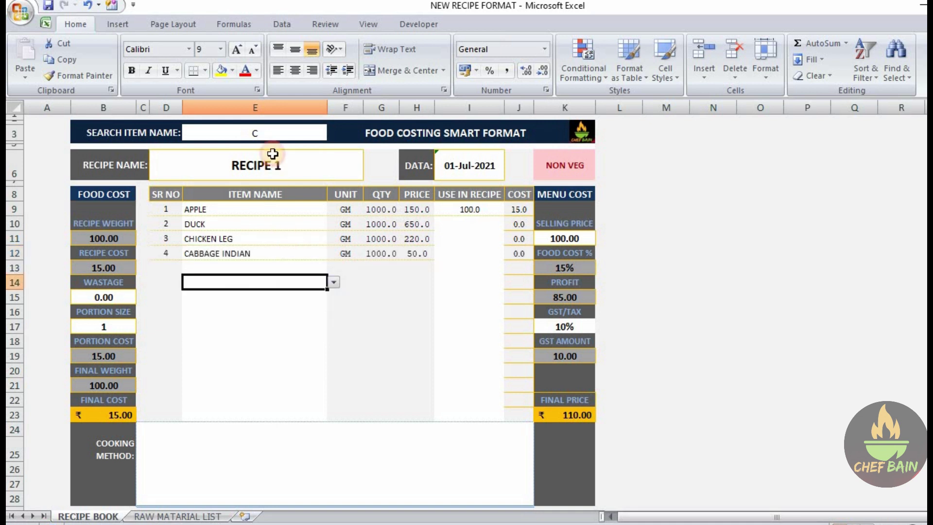
# - Set the search item name to CH and view the matching choices for the fifth ingredient row
pyautogui.click(277, 134)
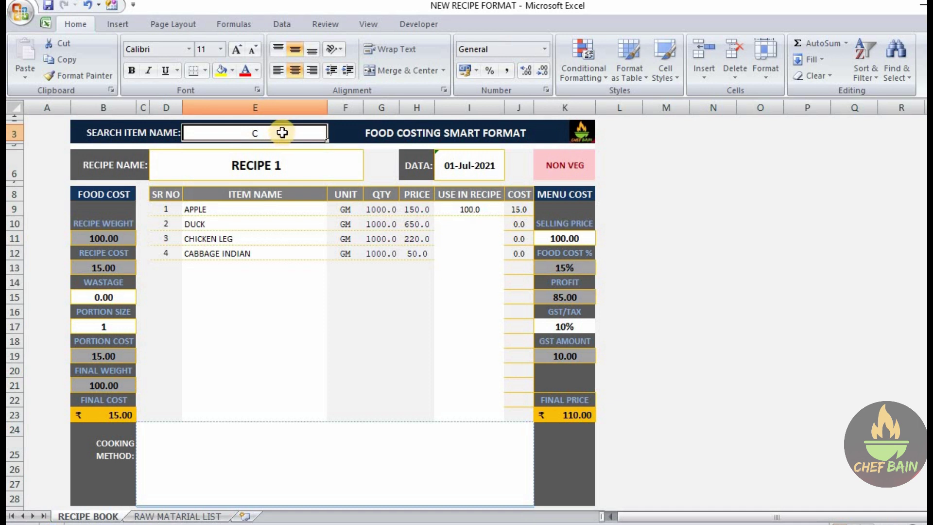
pyautogui.write('CH')
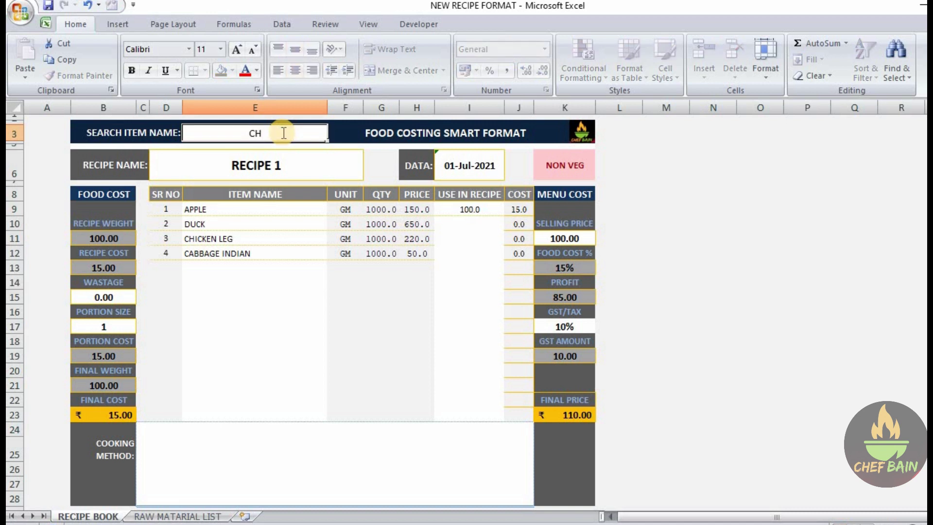
pyautogui.click(284, 267)
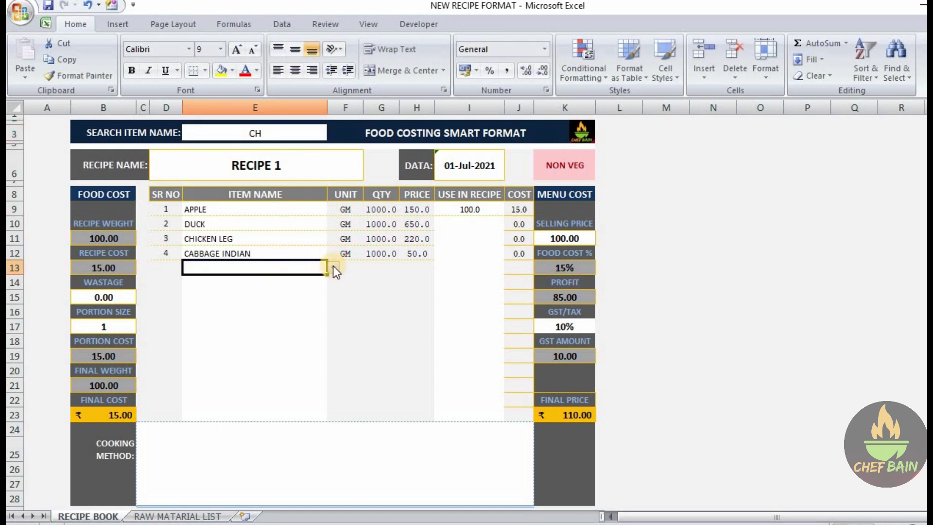
pyautogui.click(333, 267)
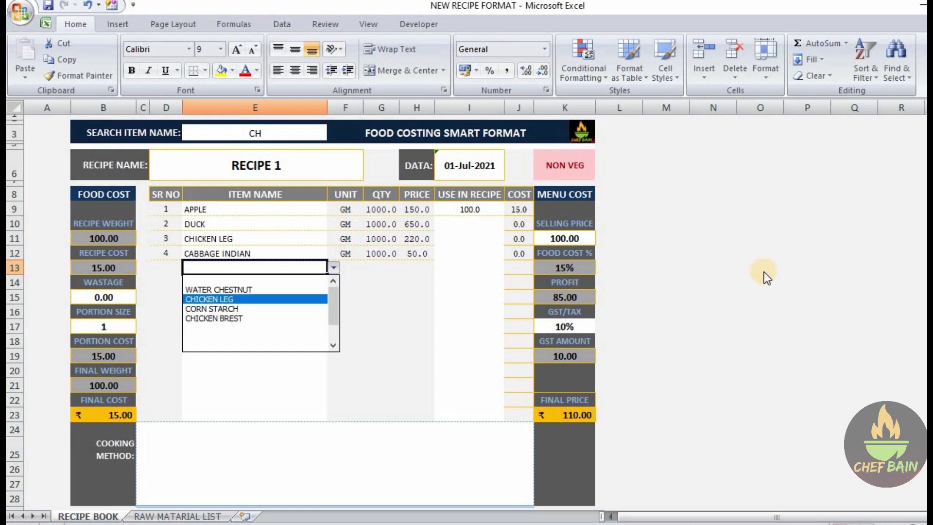
pyautogui.click(363, 282)
pyautogui.click(304, 296)
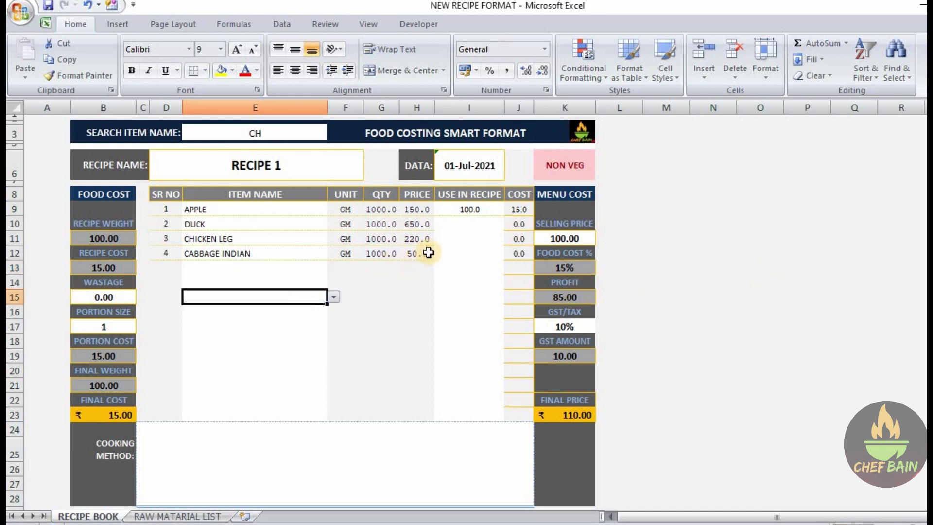
# - Choose CORN STARCH as the fifth ingredient and WATER CHESTNUT as the sixth from the filtered items
pyautogui.click(235, 278)
pyautogui.click(311, 265)
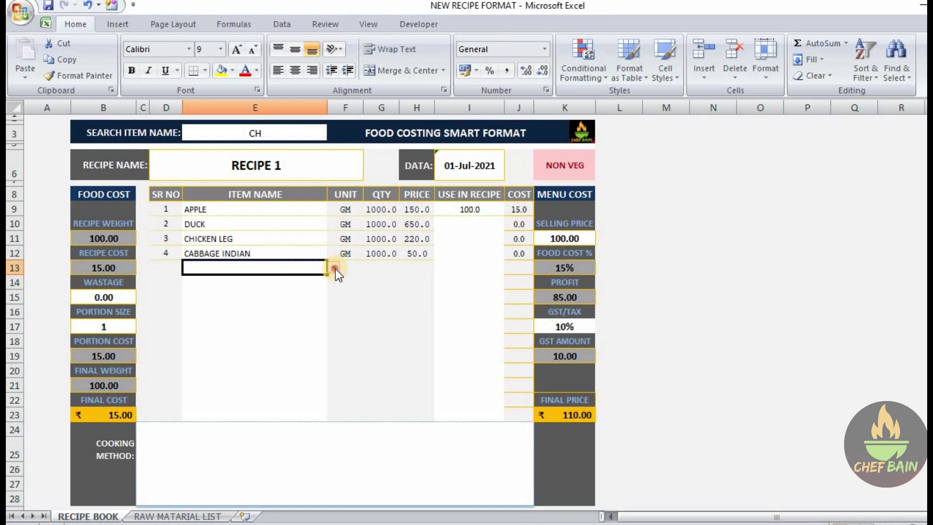
pyautogui.click(336, 269)
pyautogui.click(301, 308)
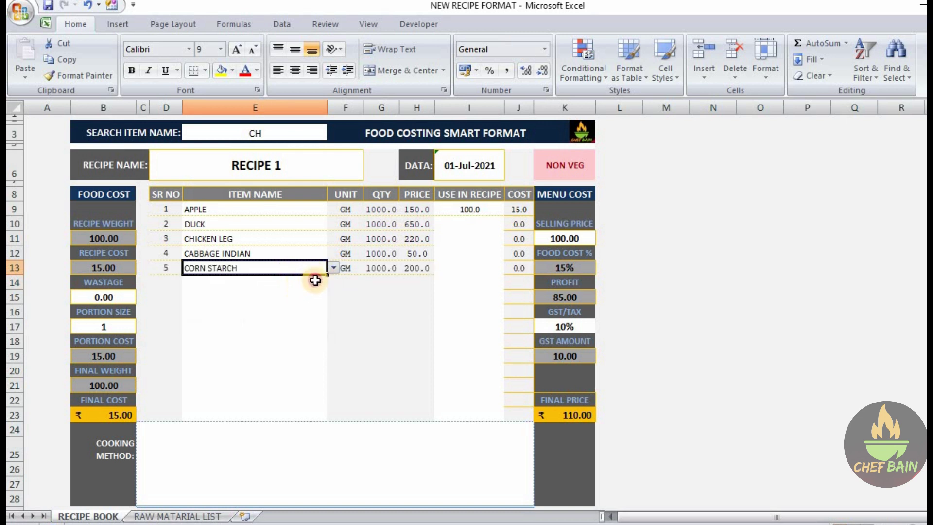
pyautogui.click(316, 280)
pyautogui.click(333, 281)
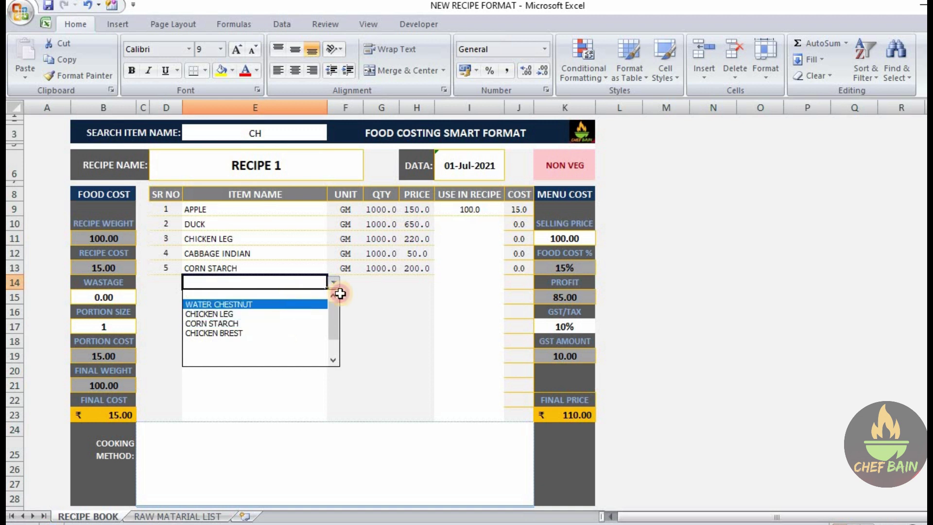
pyautogui.press('Return')
# - Look over the listed item names and the USE IN RECIPE column of the ingredient table
pyautogui.click(468, 223)
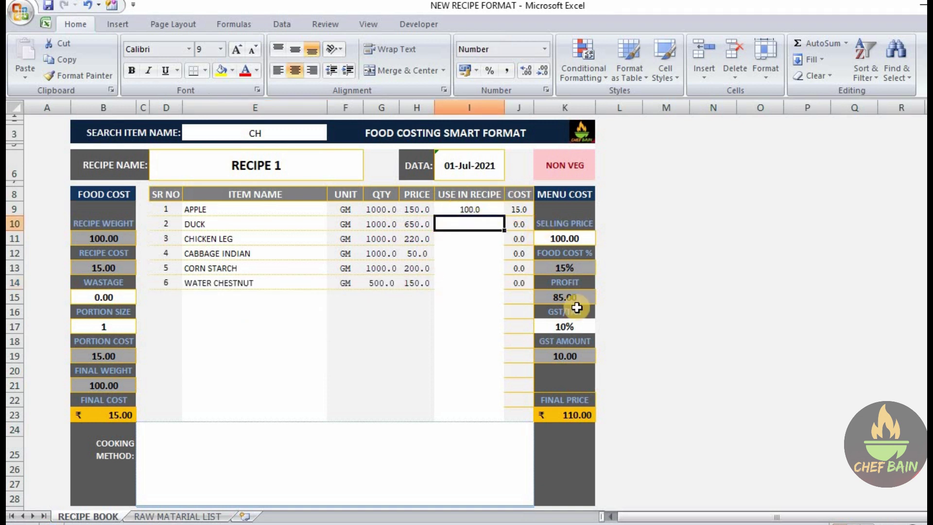
pyautogui.click(670, 266)
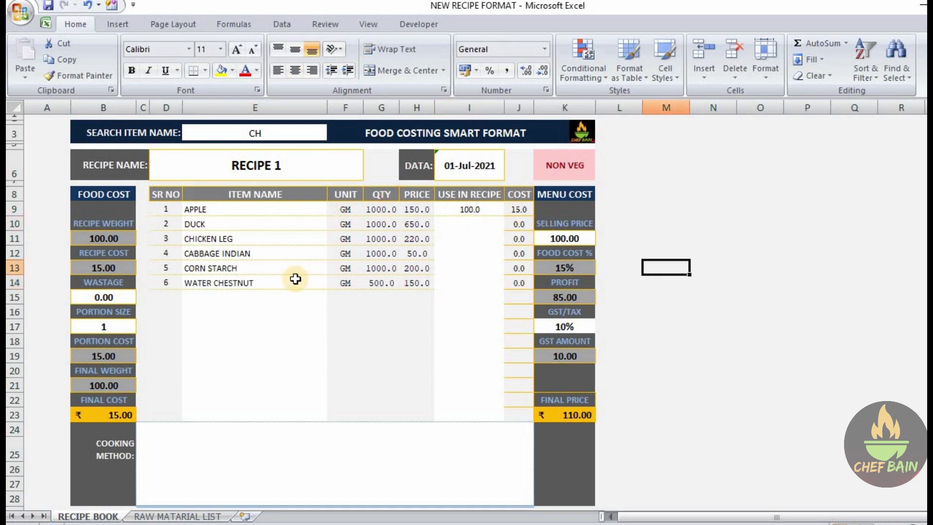
pyautogui.moveTo(267, 208); pyautogui.dragTo(272, 341)
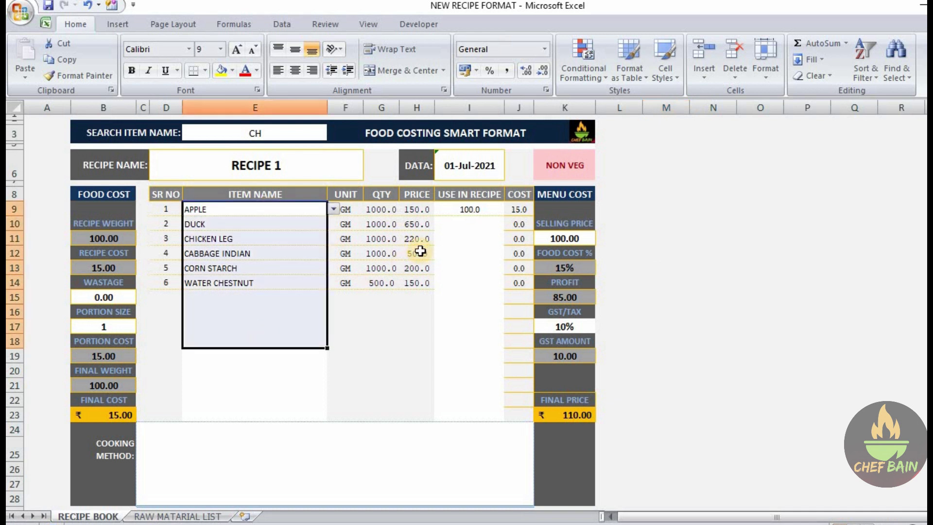
pyautogui.moveTo(468, 209); pyautogui.dragTo(464, 344)
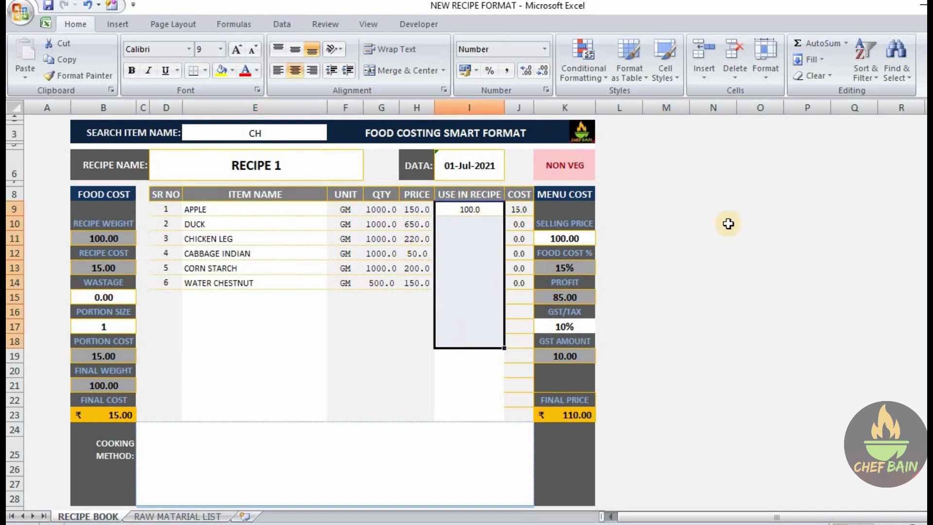
pyautogui.click(728, 223)
# - Enter the USE IN RECIPE amounts: DUCK 200, CHICKEN LEG 150, CABBAGE INDIAN 200, CORN STARCH 150 and WATER CHESTNUT 50
pyautogui.click(466, 222)
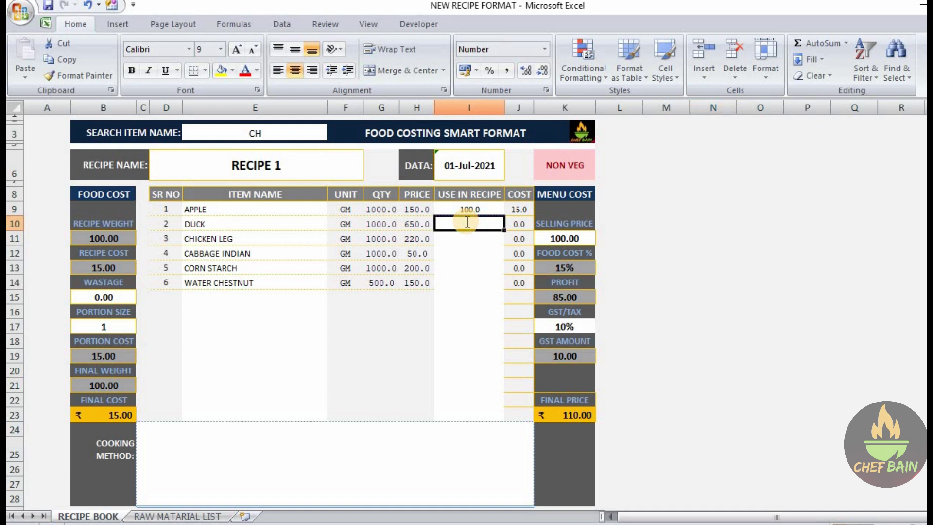
pyautogui.write('200')
pyautogui.press('Return')
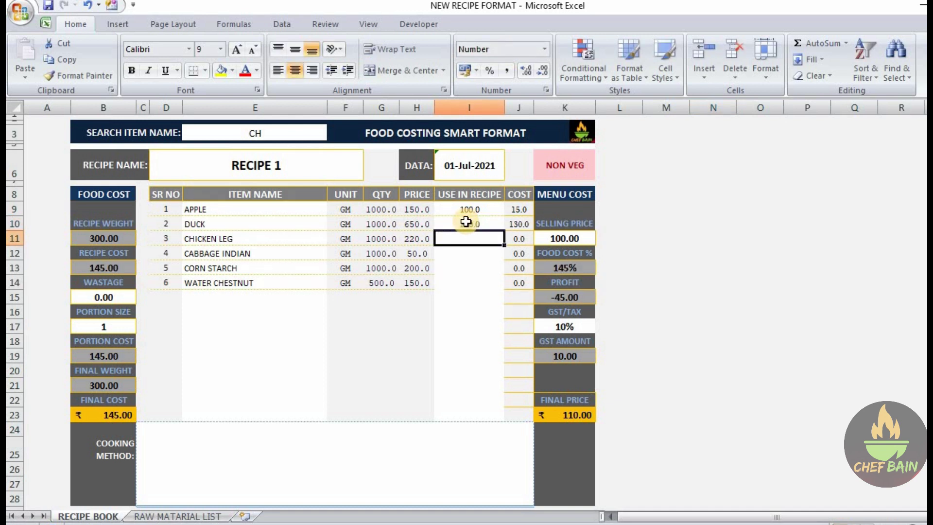
pyautogui.write('150')
pyautogui.press('Return')
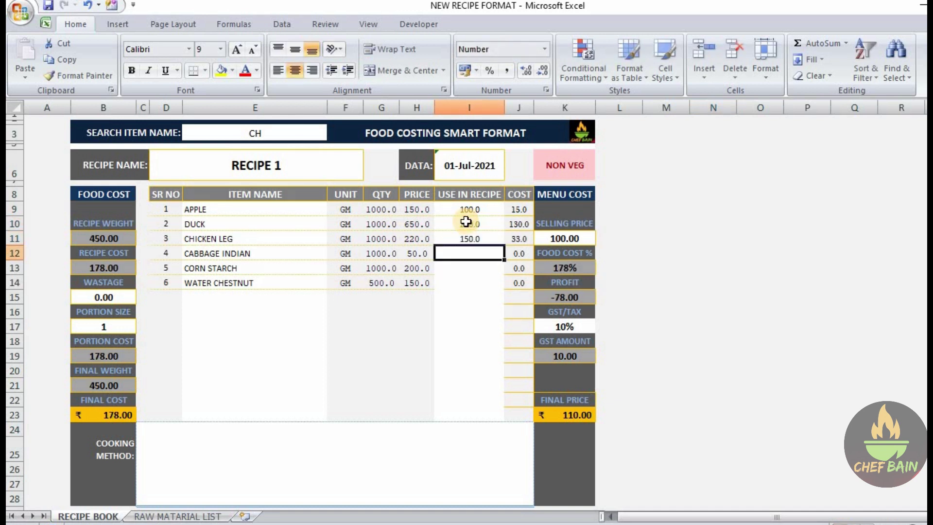
pyautogui.write('200')
pyautogui.press('Return')
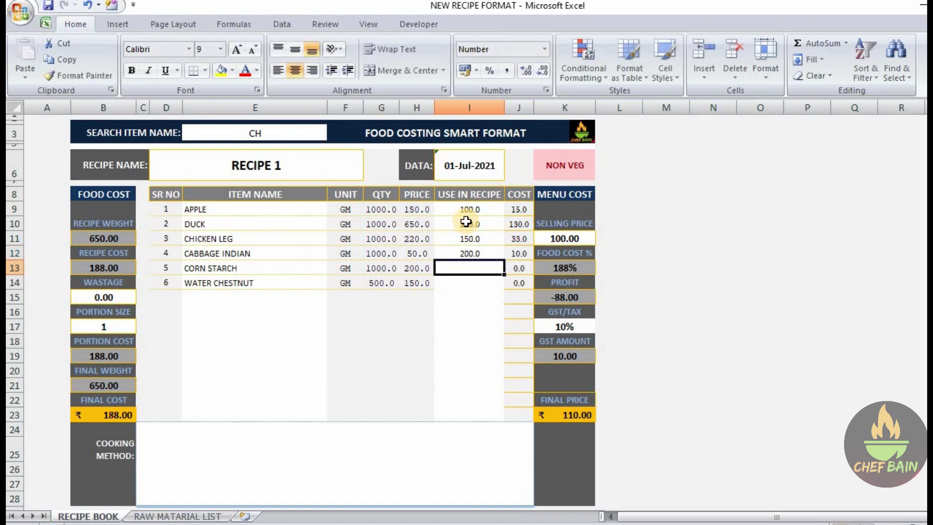
pyautogui.write('150')
pyautogui.press('Return')
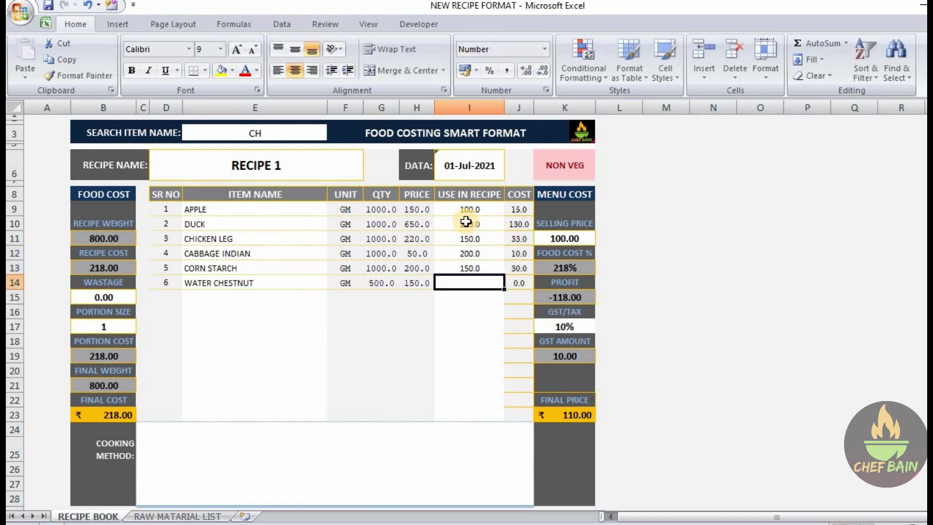
pyautogui.write('50')
pyautogui.press('Return')
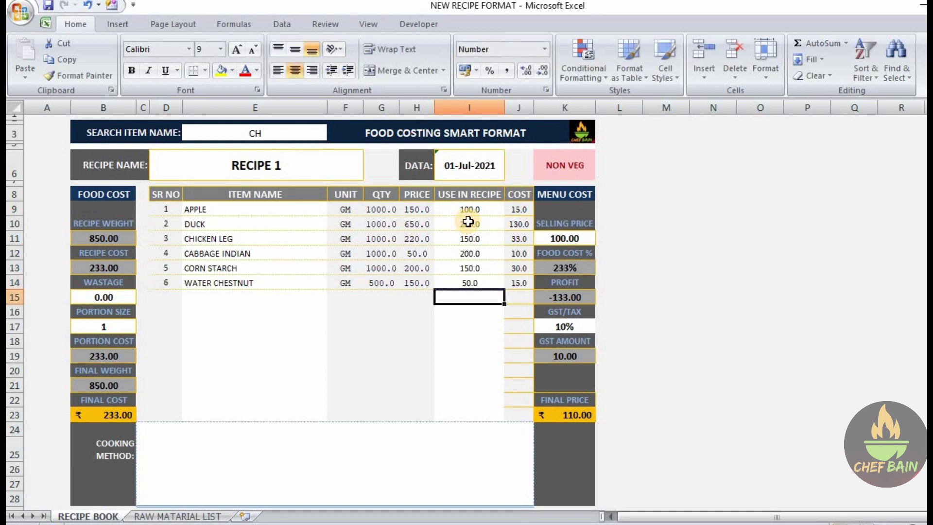
# - Review the ingredient names, the USE IN RECIPE amounts and the RECIPE WEIGHT in the FOOD COST section
pyautogui.moveTo(286, 209); pyautogui.dragTo(286, 326)
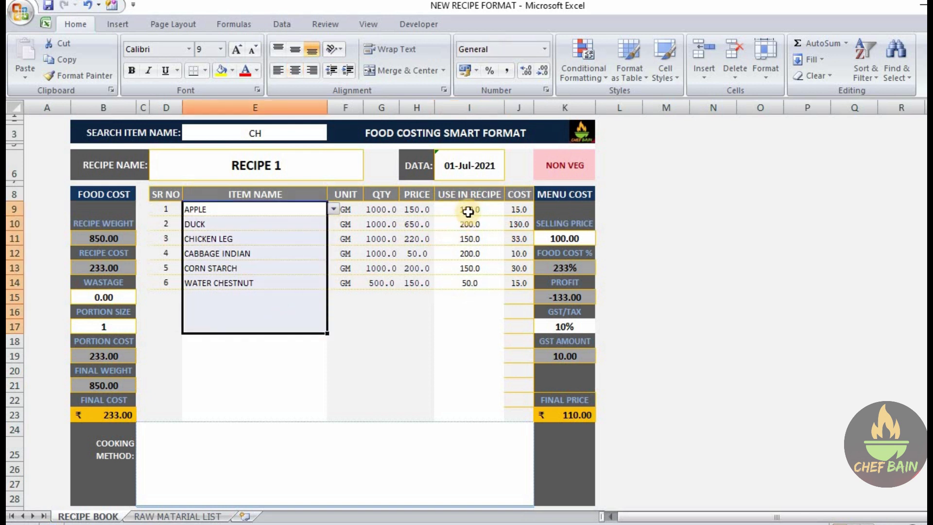
pyautogui.moveTo(468, 210); pyautogui.dragTo(468, 315)
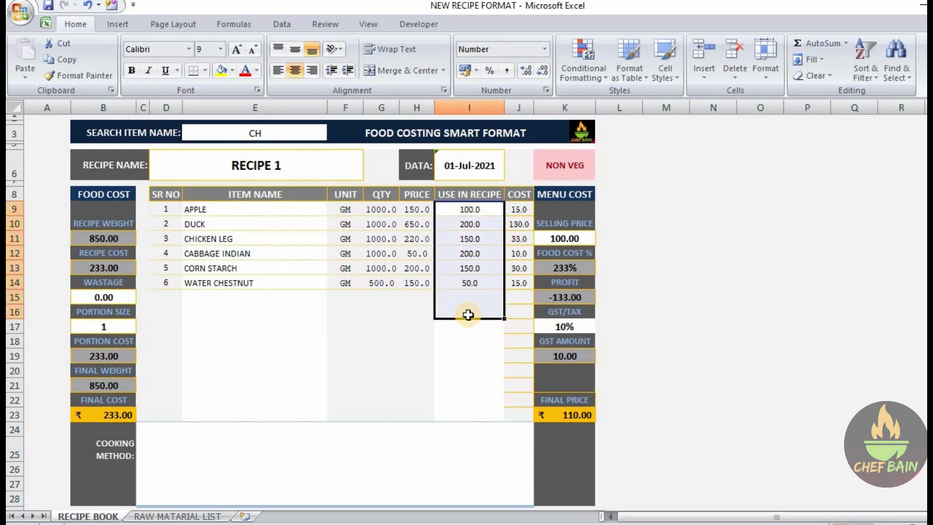
pyautogui.click(664, 281)
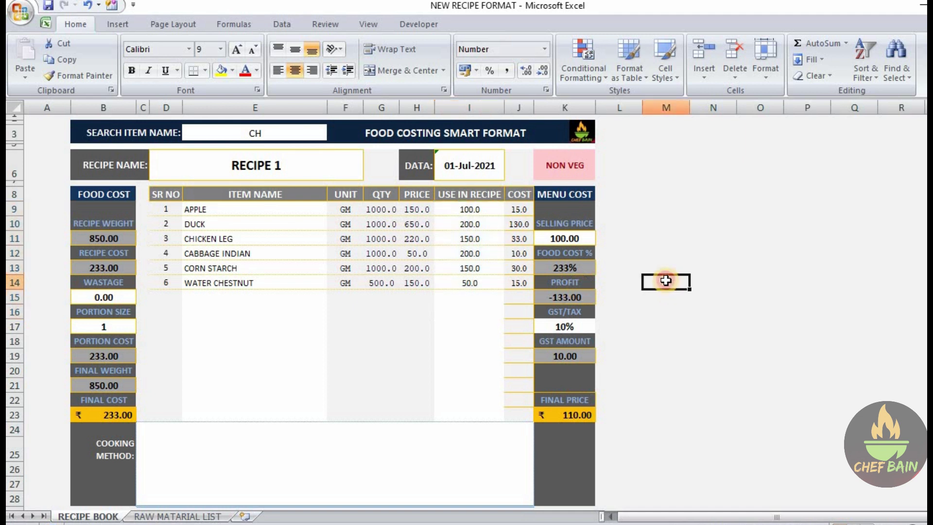
pyautogui.click(99, 194)
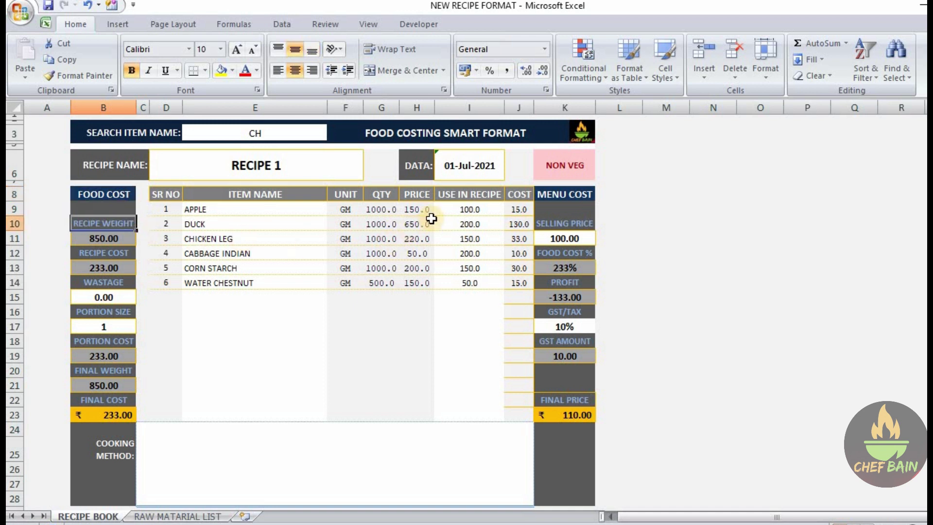
pyautogui.moveTo(469, 208); pyautogui.dragTo(468, 316)
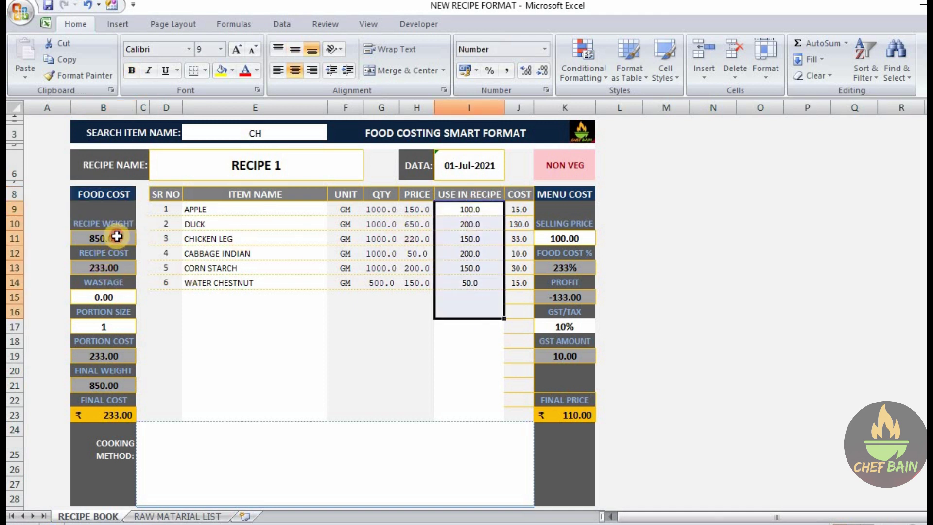
# - Check the RECIPE WEIGHT and RECIPE COST, and set the WASTAGE to 100
pyautogui.click(115, 236)
pyautogui.click(123, 268)
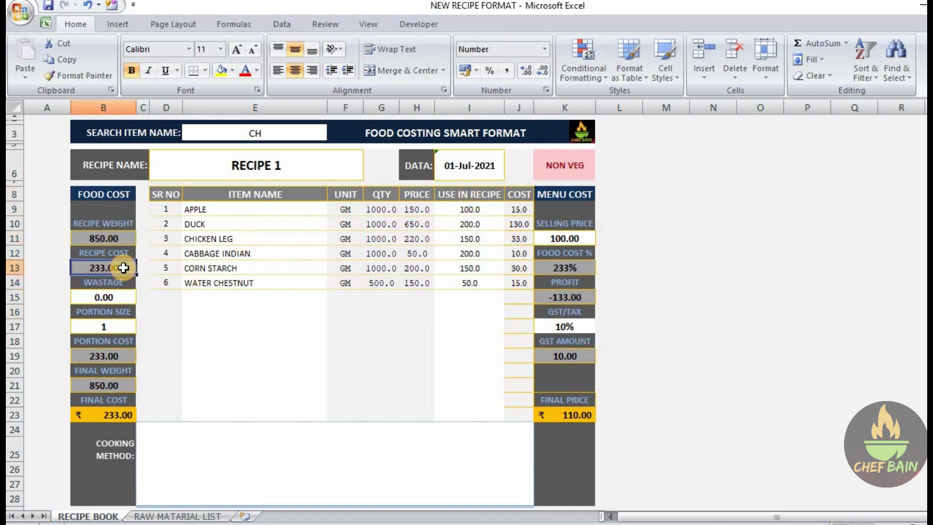
pyautogui.click(121, 294)
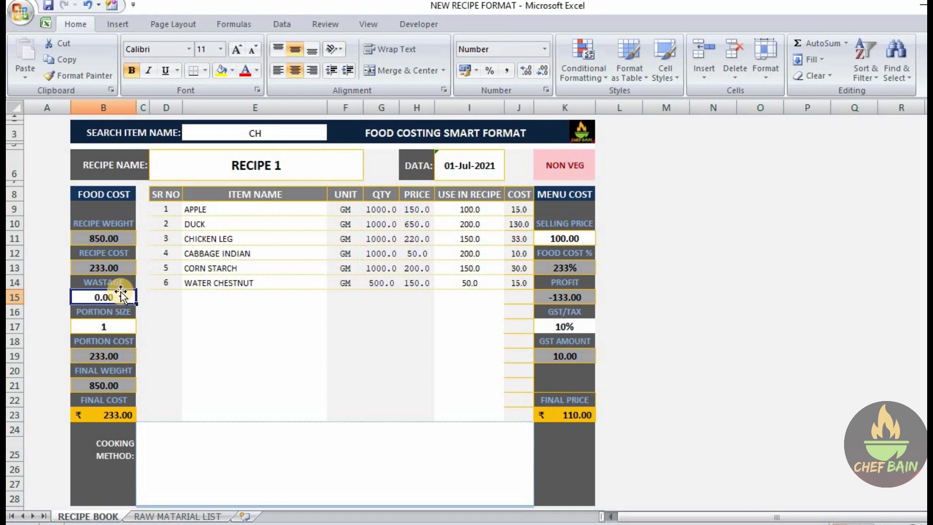
pyautogui.write('10')
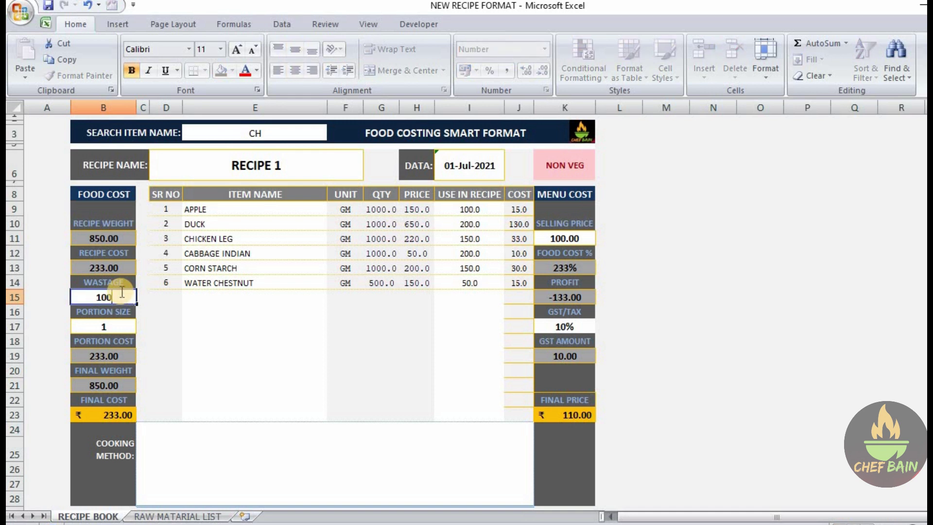
pyautogui.write('0')
pyautogui.press('Return')
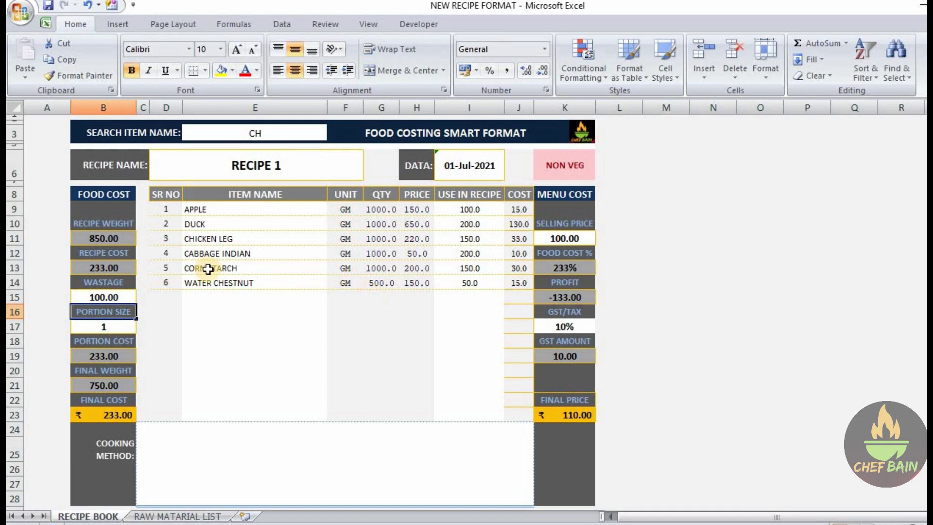
# - Set the PORTION SIZE to 5 and check the PORTION COST and FINAL WEIGHT
pyautogui.click(127, 327)
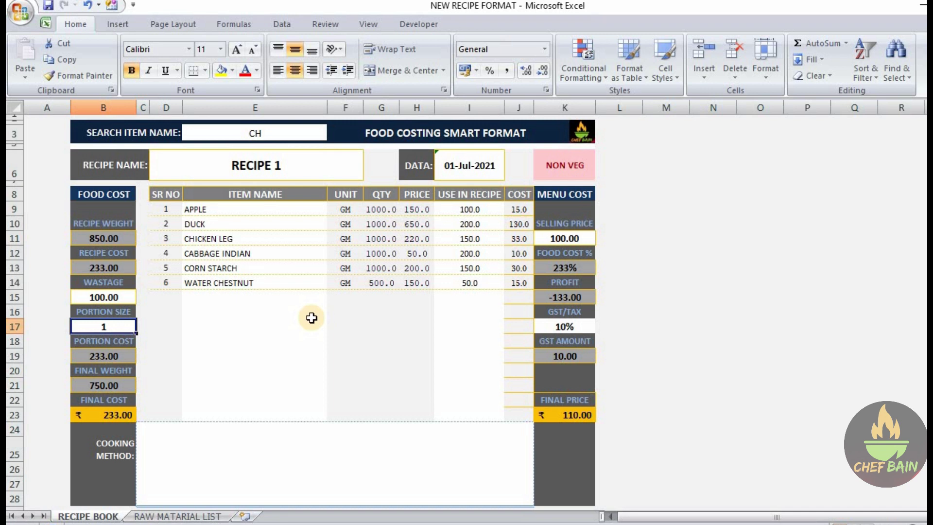
pyautogui.write('4')
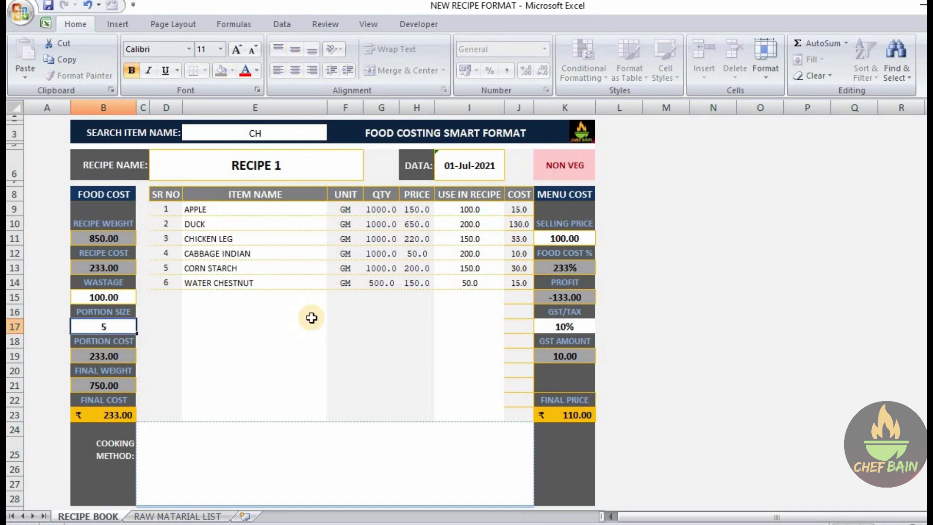
pyautogui.click(245, 384)
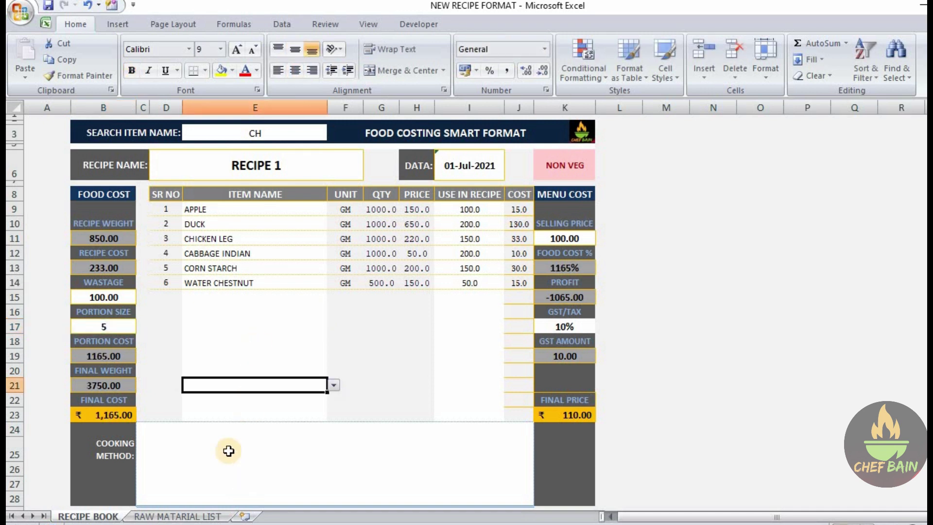
pyautogui.click(125, 355)
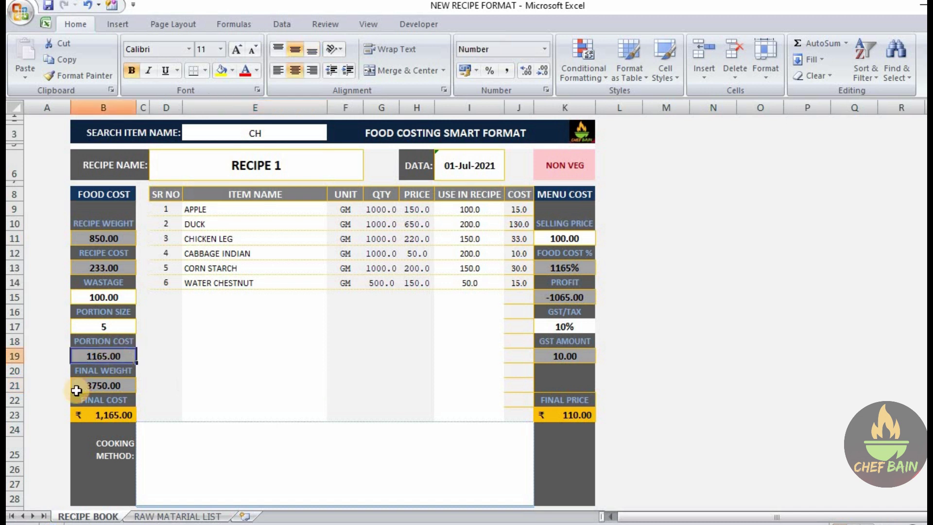
pyautogui.click(121, 384)
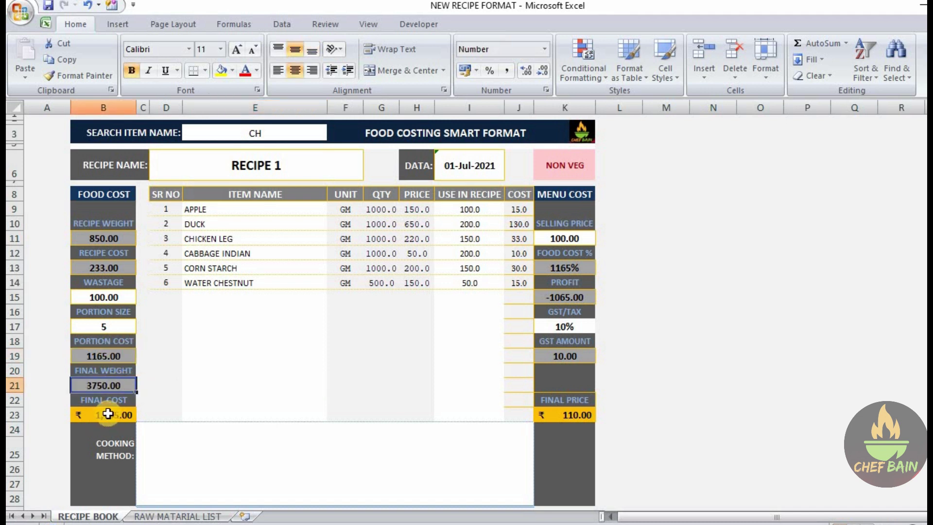
# - Set the PORTION SIZE back to 1
pyautogui.click(107, 327)
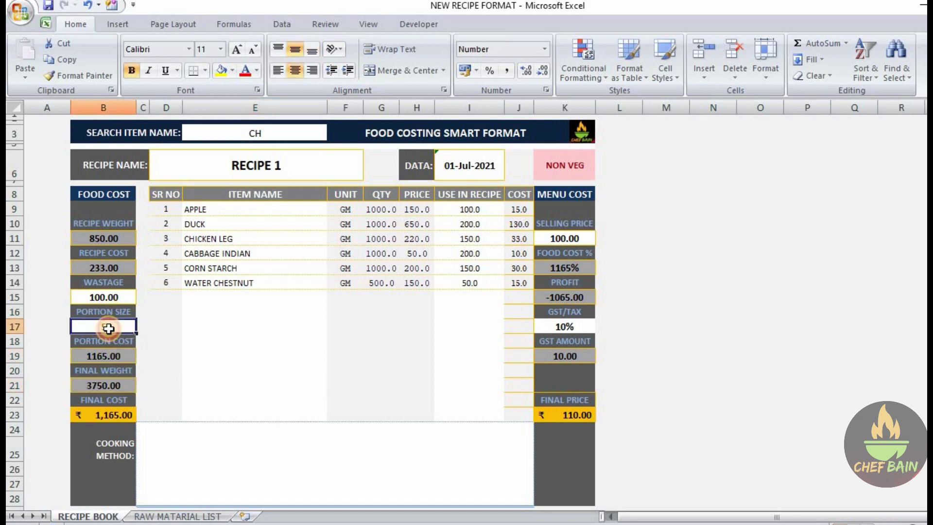
pyautogui.press('Delete')
pyautogui.write('1')
pyautogui.press('Return')
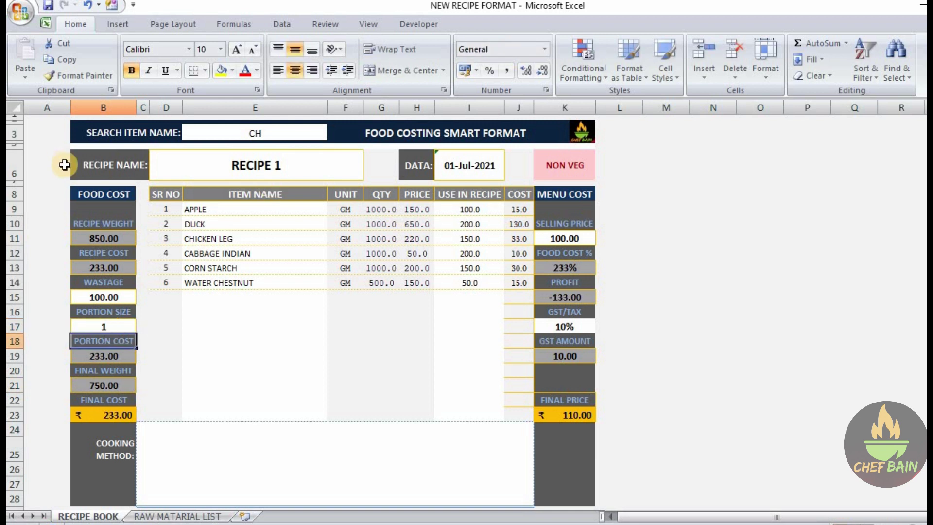
# - Rename the recipe as TEST RECIPE 1 and check the date cell beside it
pyautogui.click(219, 167)
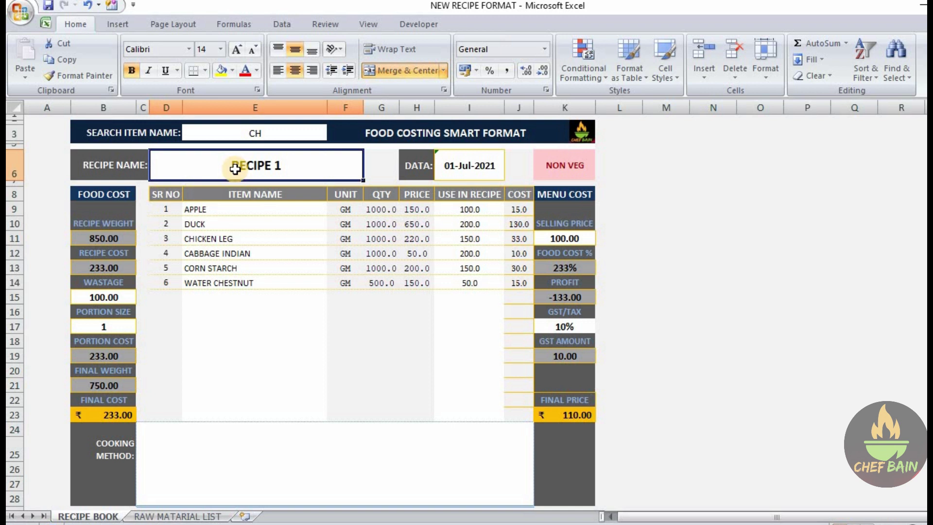
pyautogui.write('TEST')
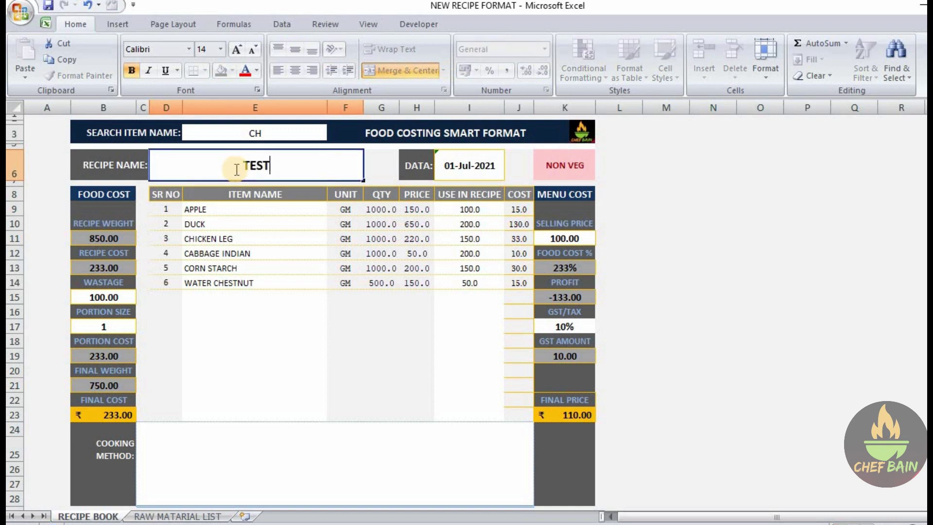
pyautogui.write(' RECIPE 1')
pyautogui.click(791, 190)
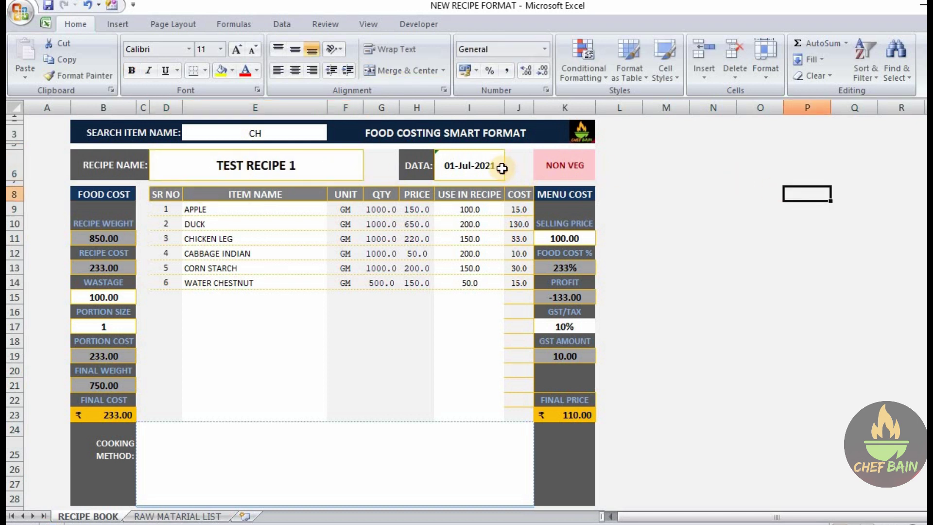
pyautogui.click(485, 169)
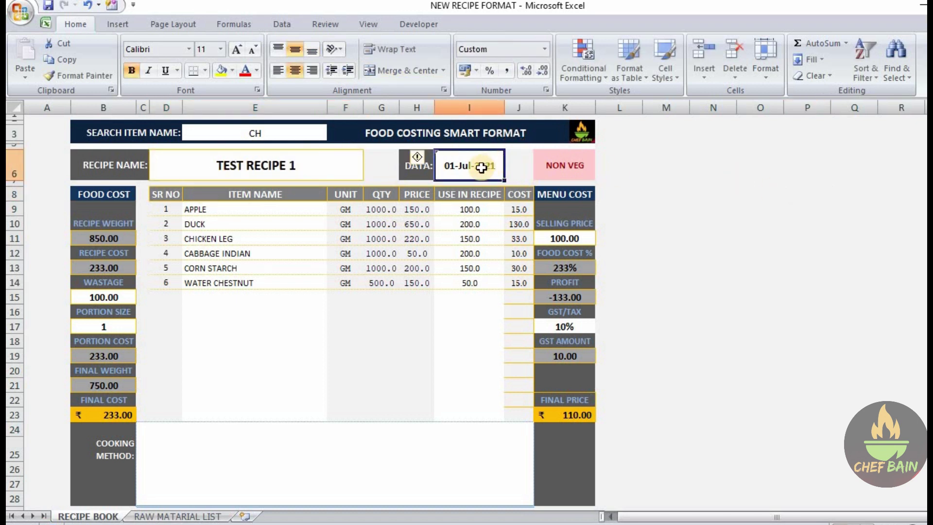
pyautogui.click(728, 174)
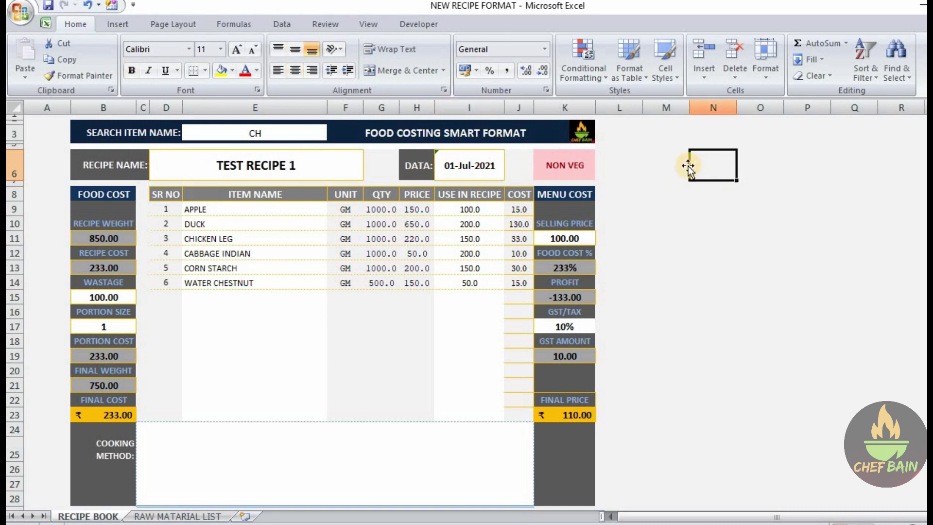
# - Try VEG as the recipe's food type and set it back to NON VEG
pyautogui.click(567, 171)
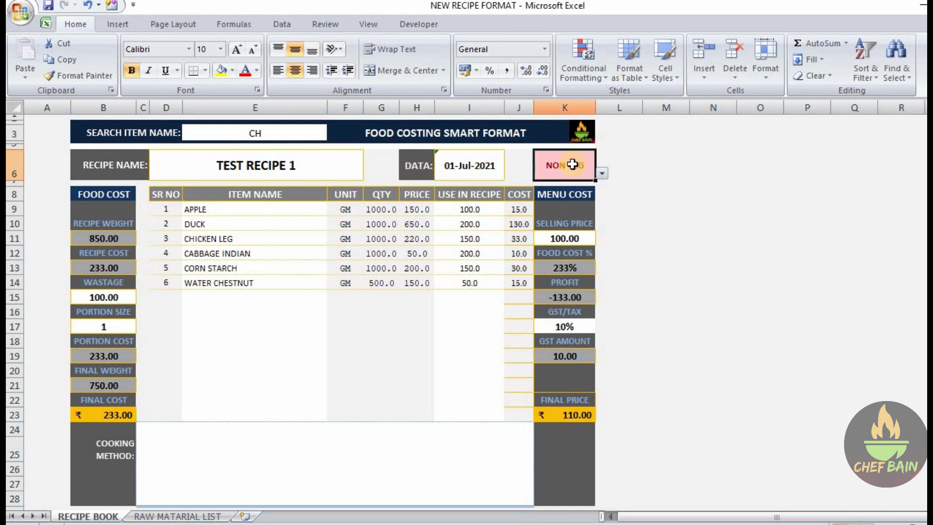
pyautogui.click(603, 173)
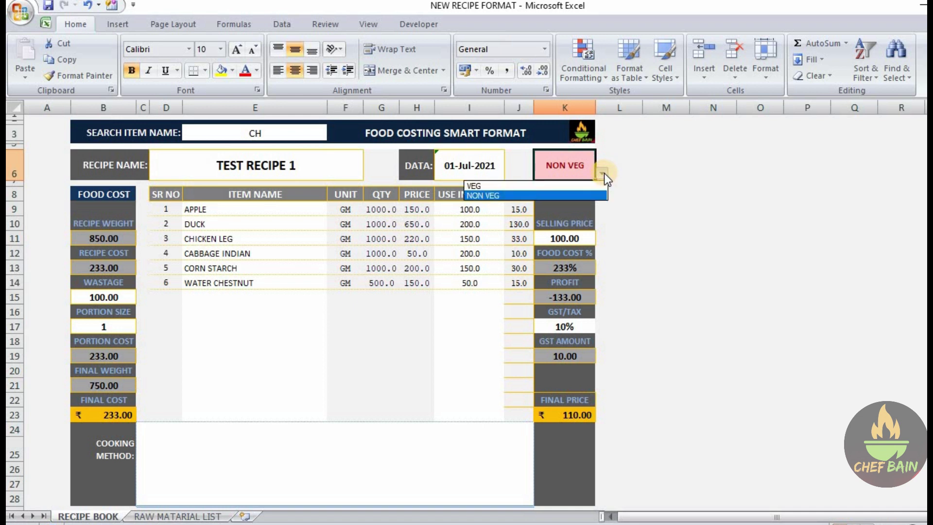
pyautogui.click(566, 185)
pyautogui.click(603, 173)
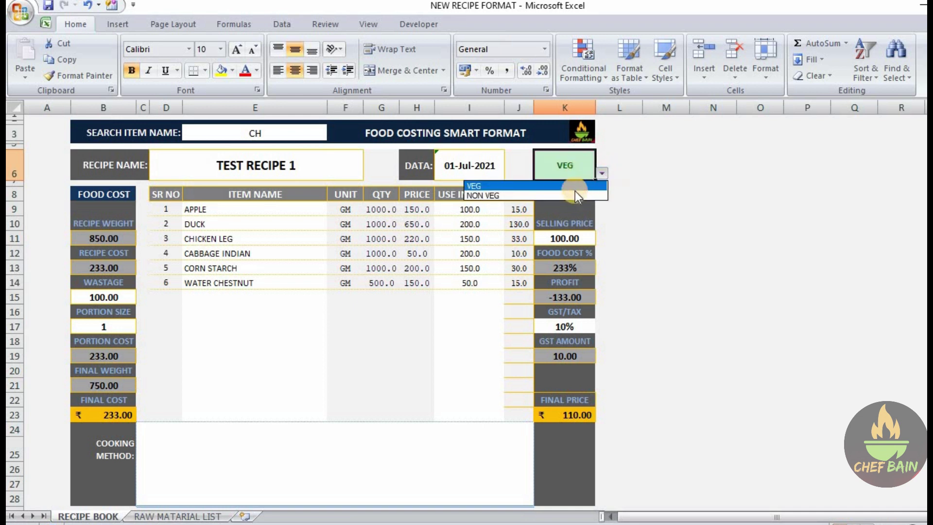
pyautogui.click(575, 191)
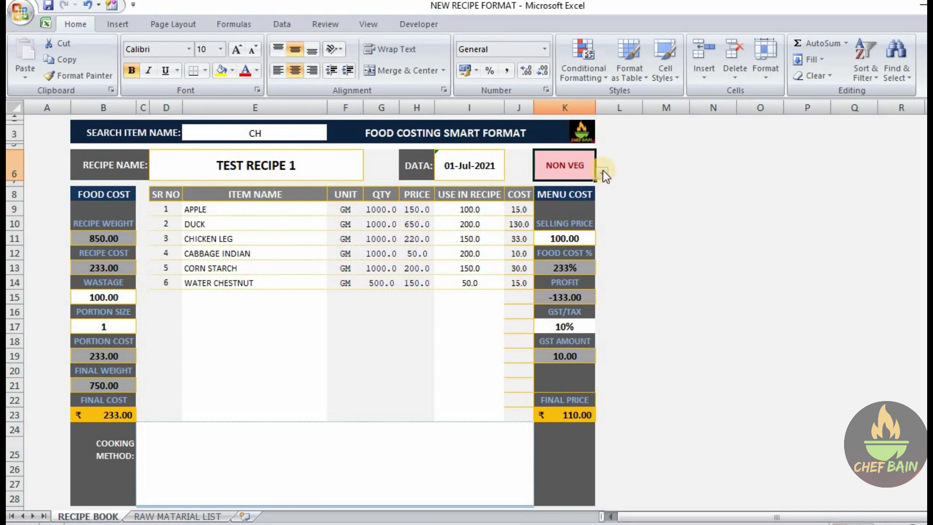
pyautogui.click(666, 184)
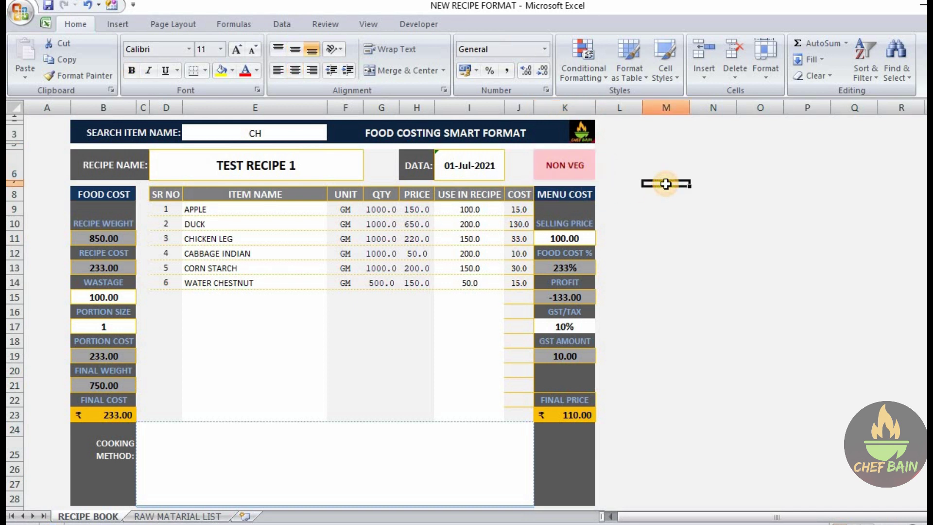
# - Set the SELLING PRICE in the MENU COST section to 500 and check the FOOD COST % and PROFIT
pyautogui.moveTo(582, 195); pyautogui.dragTo(586, 446)
pyautogui.click(708, 286)
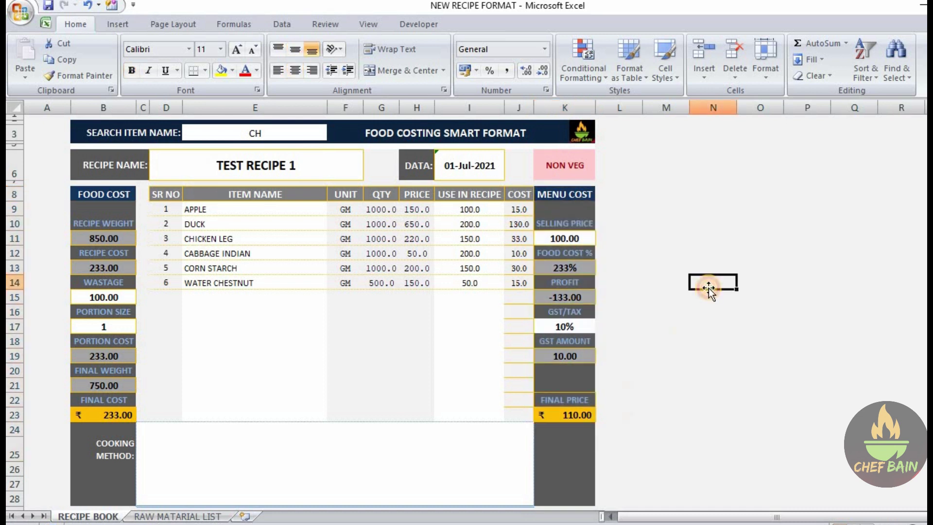
pyautogui.click(588, 237)
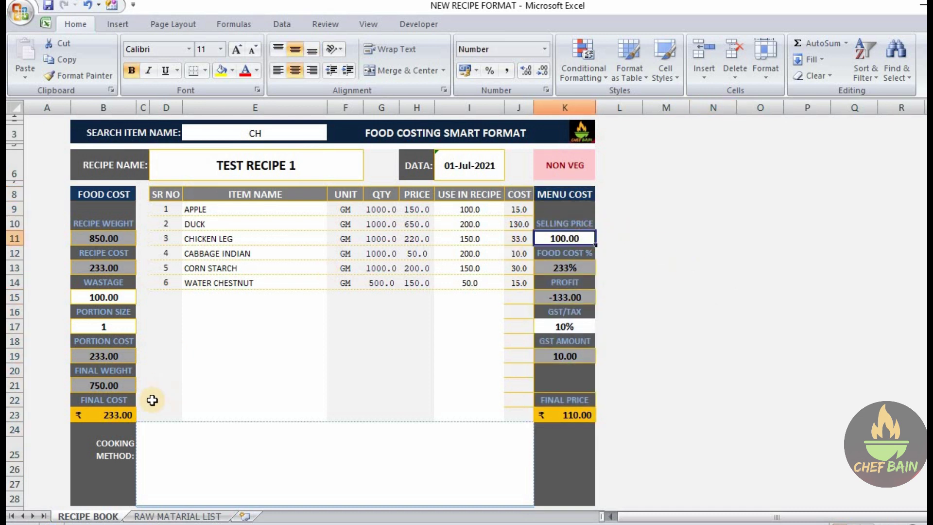
pyautogui.click(104, 414)
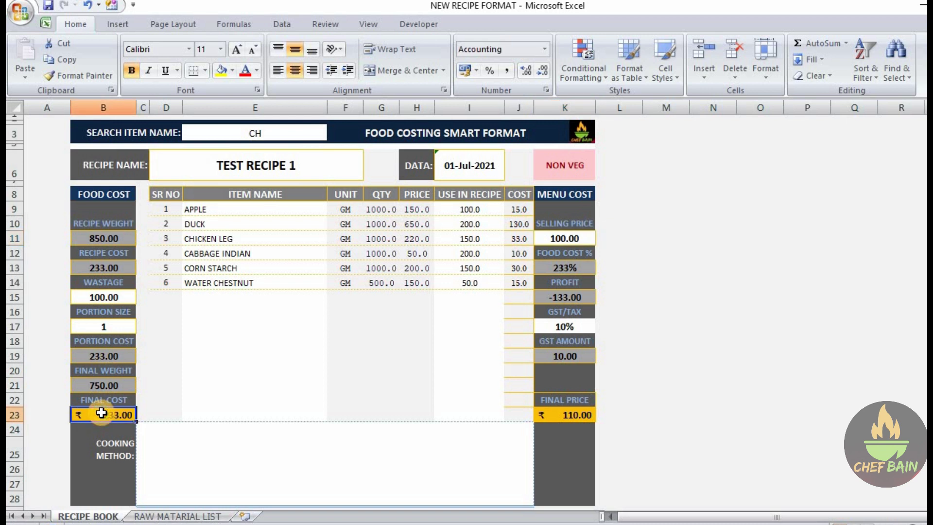
pyautogui.click(581, 237)
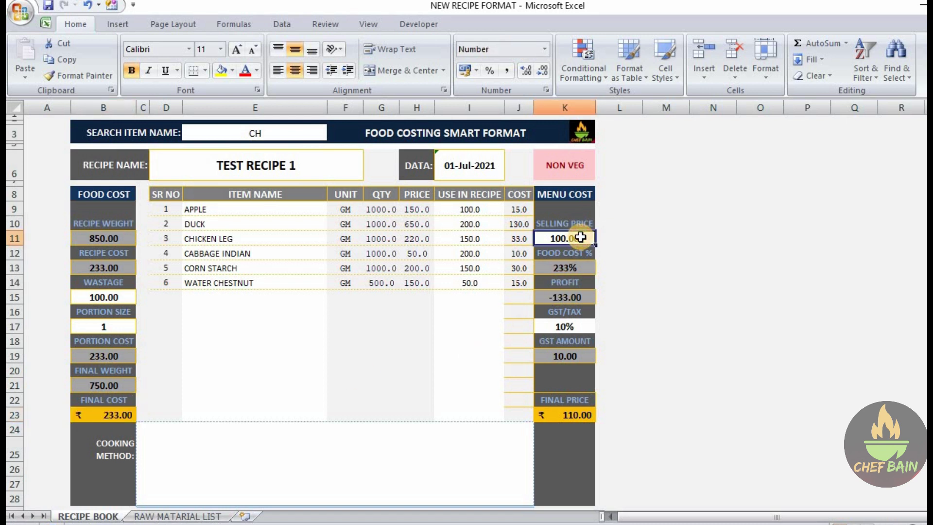
pyautogui.write('500')
pyautogui.press('Return')
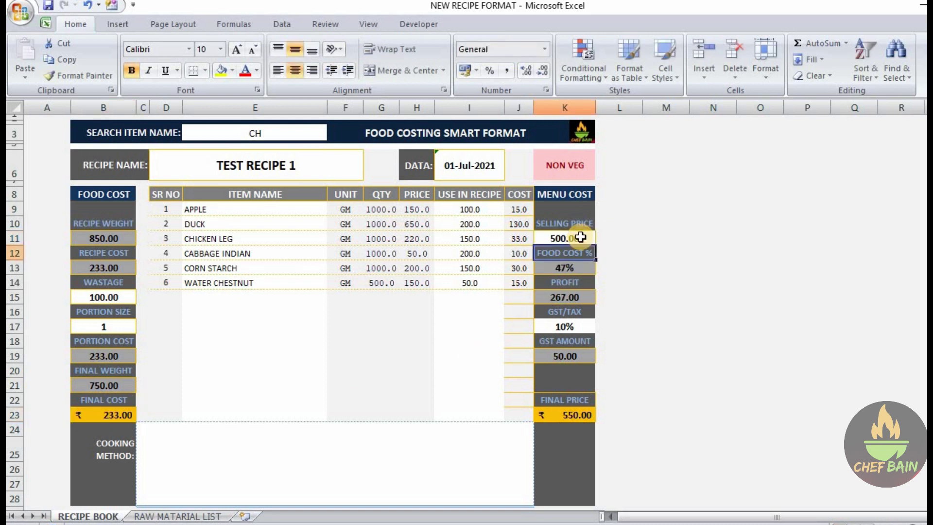
pyautogui.click(582, 264)
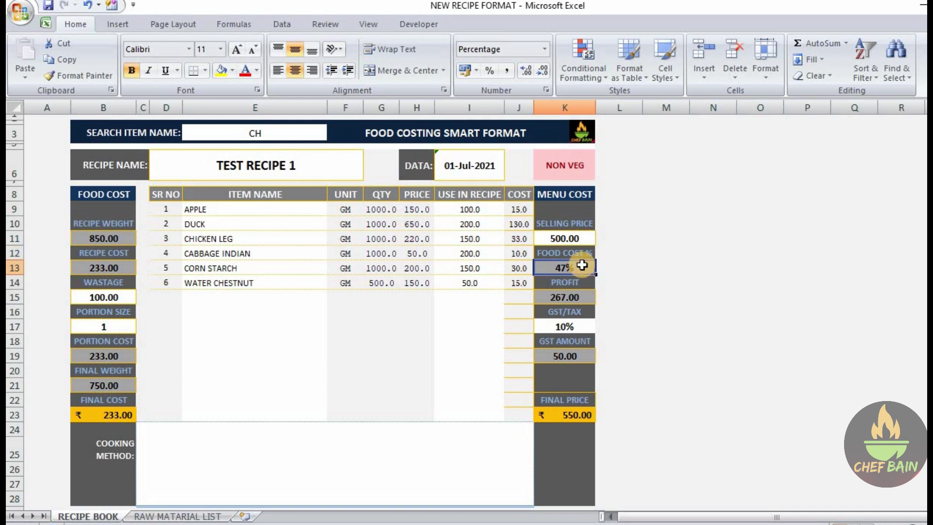
pyautogui.click(585, 293)
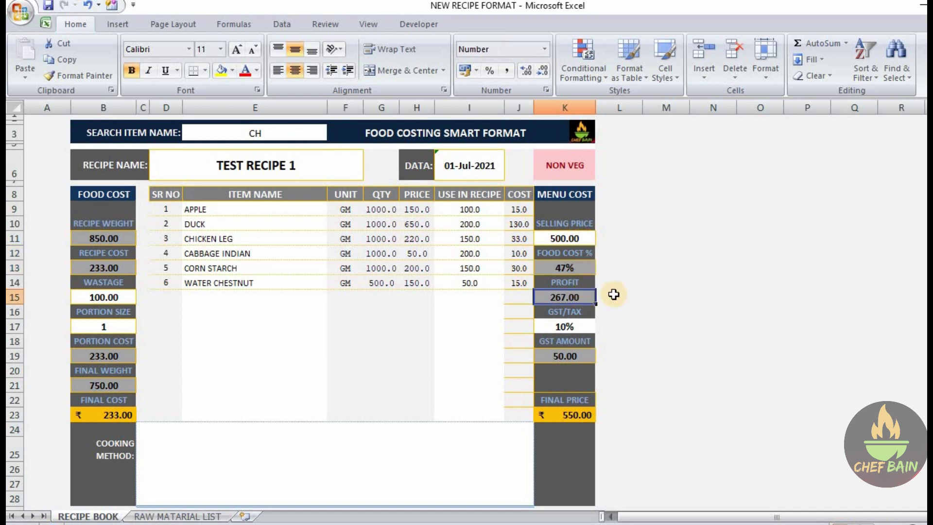
# - Set the GST/TAX rate to 15% and check the GST AMOUNT and FINAL PRICE
pyautogui.click(587, 326)
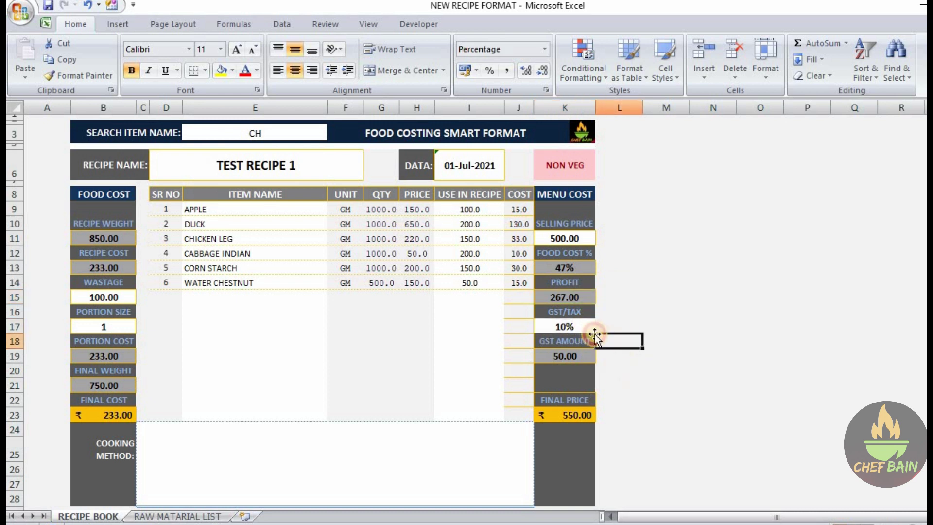
pyautogui.moveTo(588, 327); pyautogui.dragTo(614, 318)
pyautogui.click(626, 324)
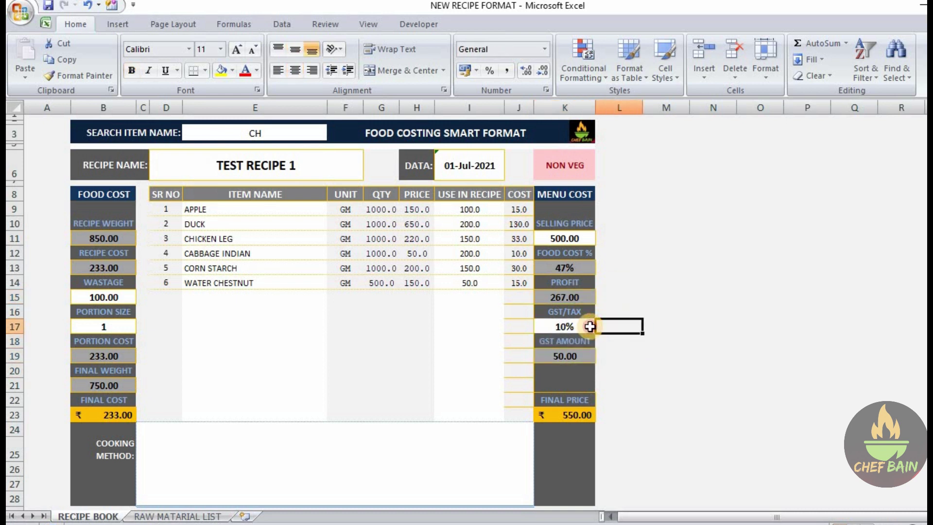
pyautogui.click(583, 326)
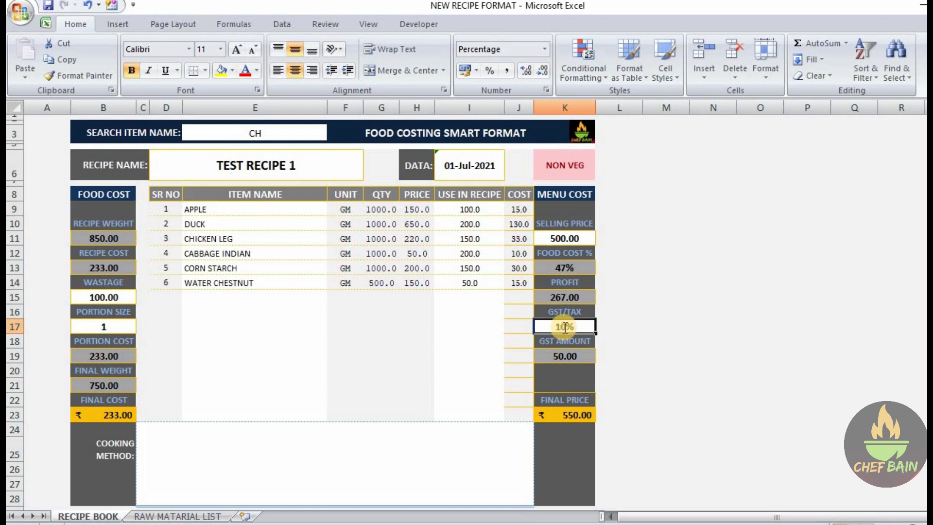
pyautogui.write('15%')
pyautogui.click(687, 325)
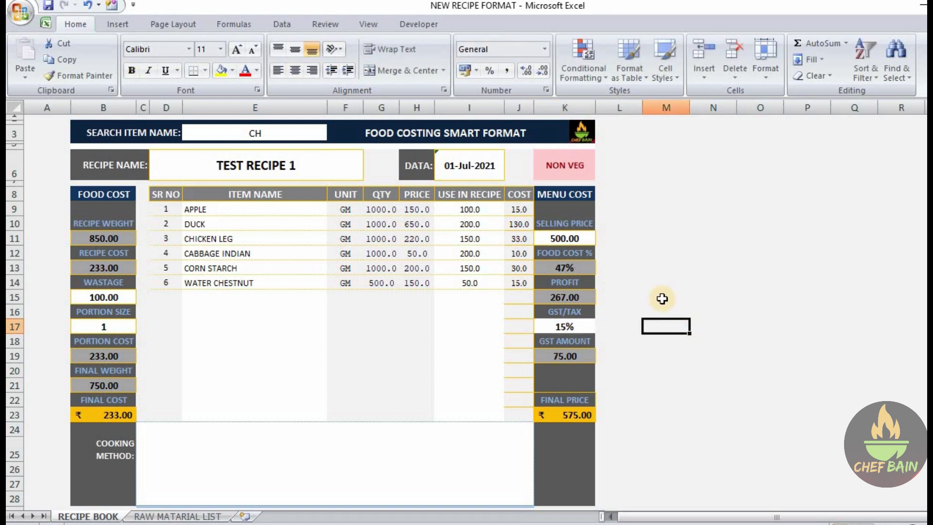
pyautogui.click(573, 359)
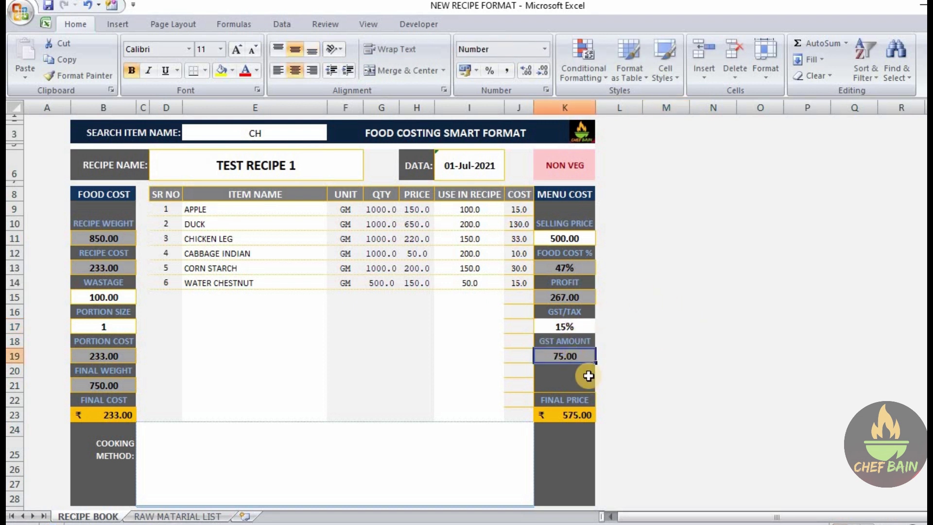
pyautogui.click(575, 414)
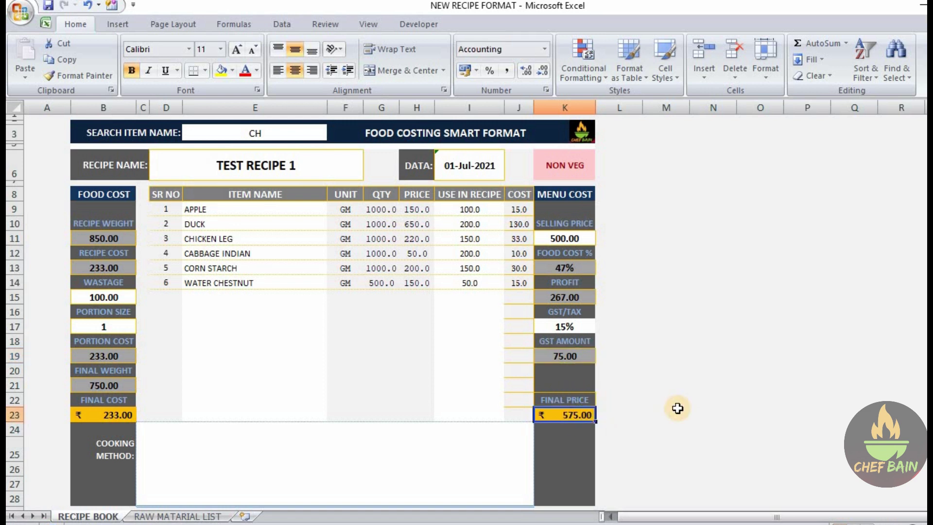
# - Try out the COOKING METHOD box with a placeholder row of the letter J and clear it
pyautogui.scroll(-2, 607, 394)
pyautogui.click(208, 412)
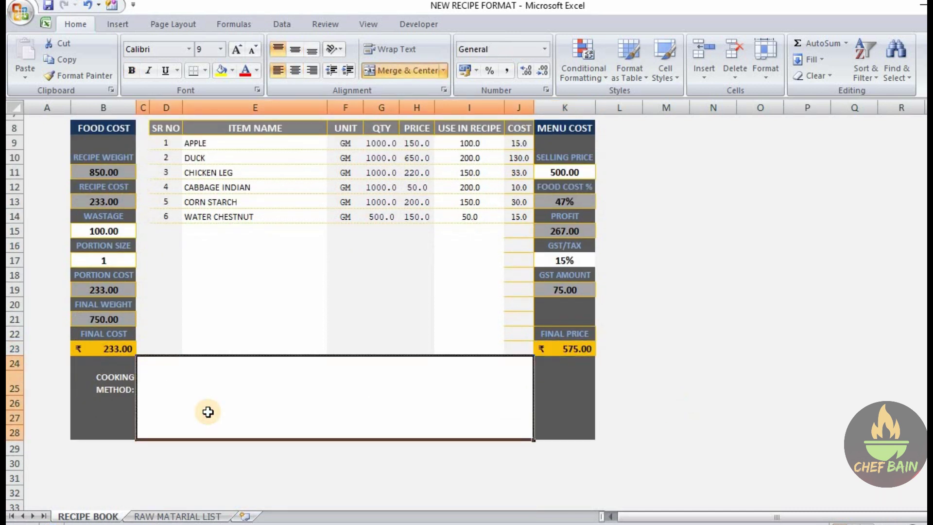
pyautogui.doubleClick(208, 411)
pyautogui.write('JJJJJJJJJJJJJJJJJJJJJJJJJJJJJJJ')
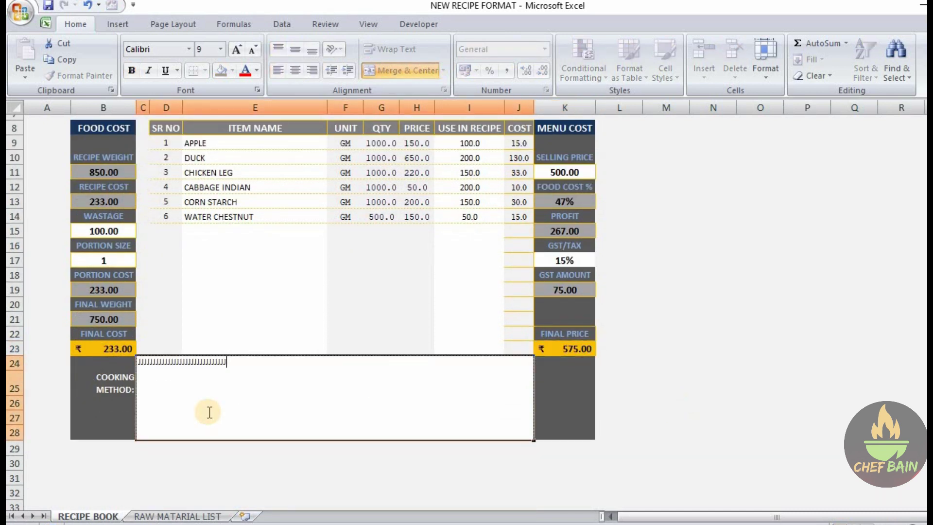
pyautogui.press('BackSpace')
pyautogui.press('BackSpace')
pyautogui.press('BackSpace')
pyautogui.press('BackSpace')
pyautogui.press('BackSpace')
pyautogui.press('BackSpace')
pyautogui.press('BackSpace')
pyautogui.press('BackSpace')
pyautogui.press('BackSpace')
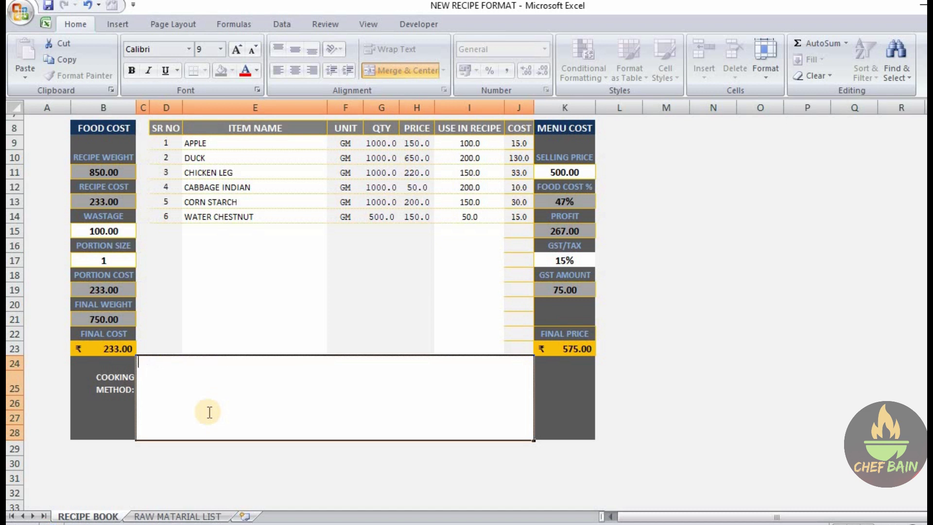